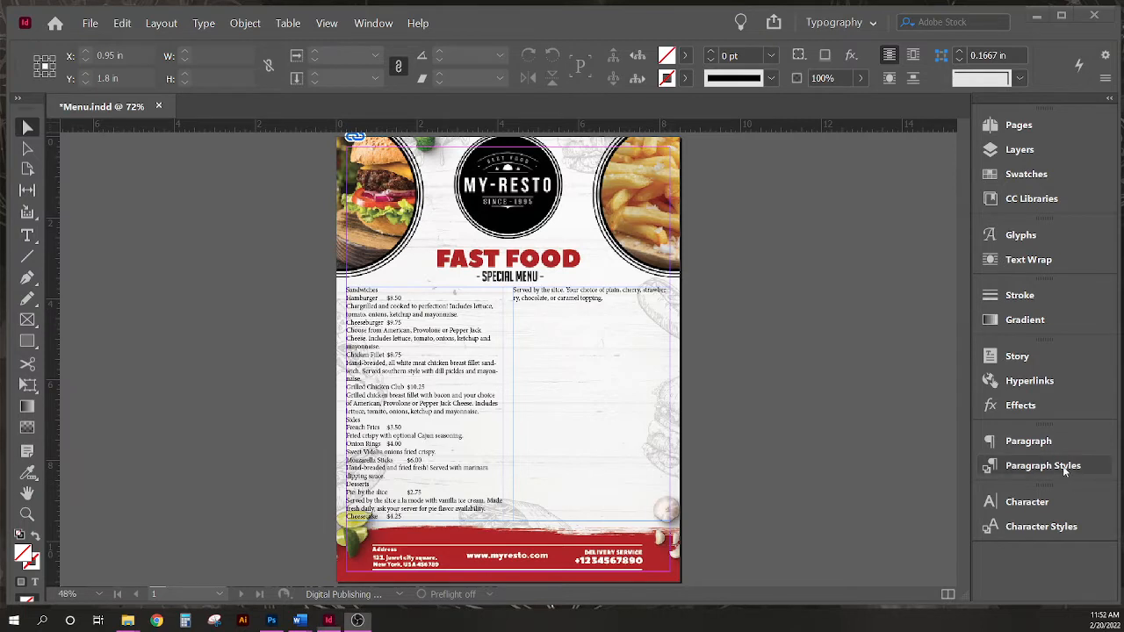
- Start a new paragraph style and name it Food Category
click(1062, 470)
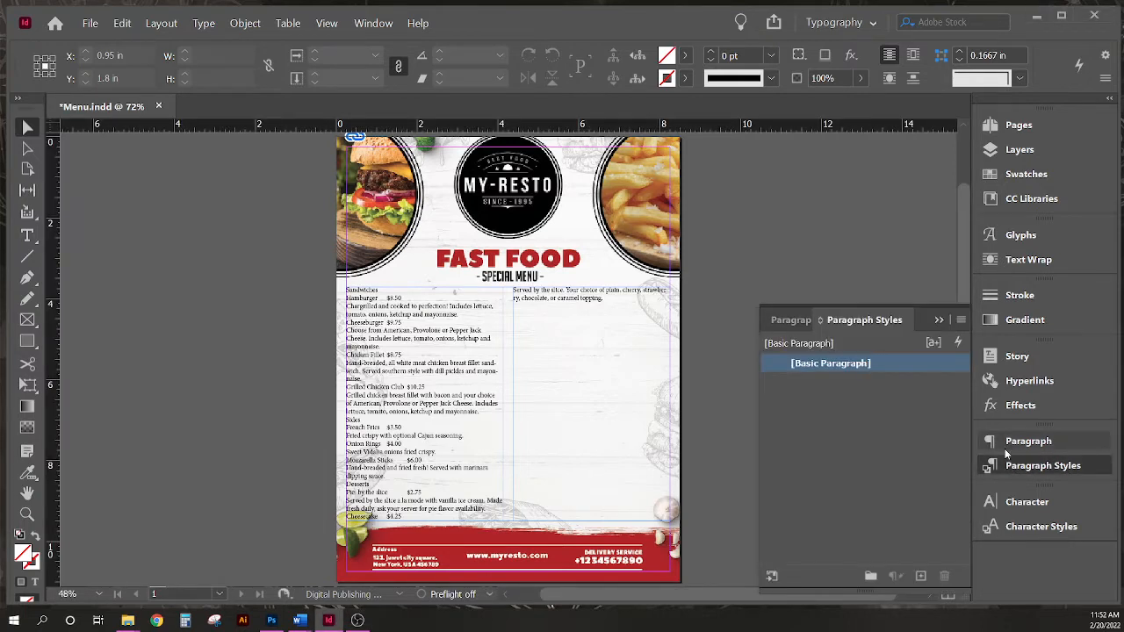
alt+click(920, 576)
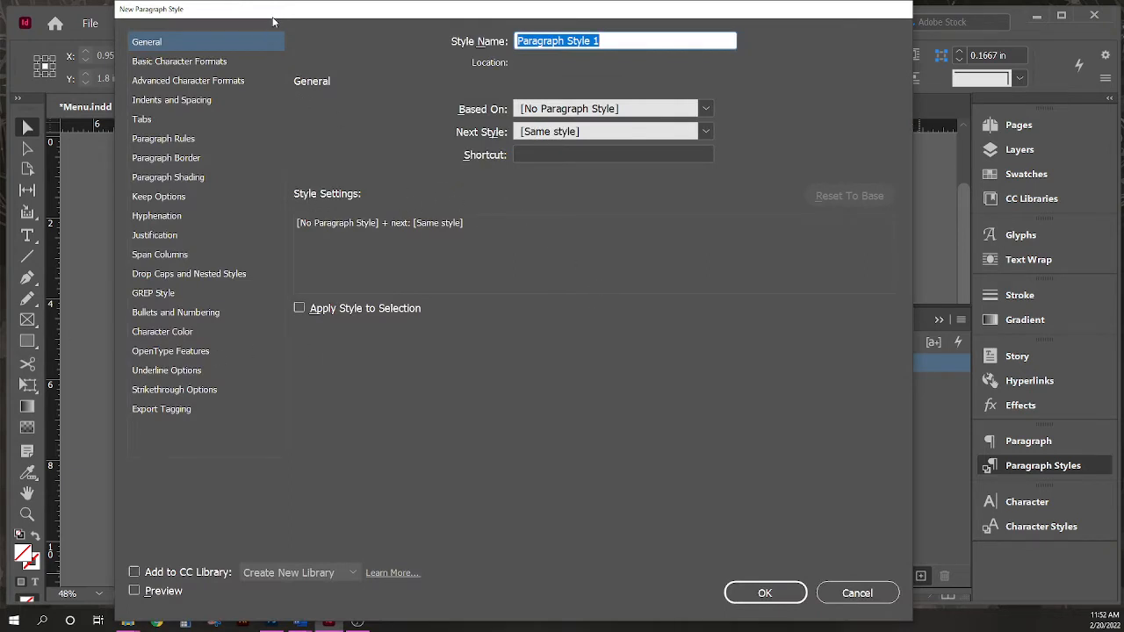
click(659, 66)
text(Food )
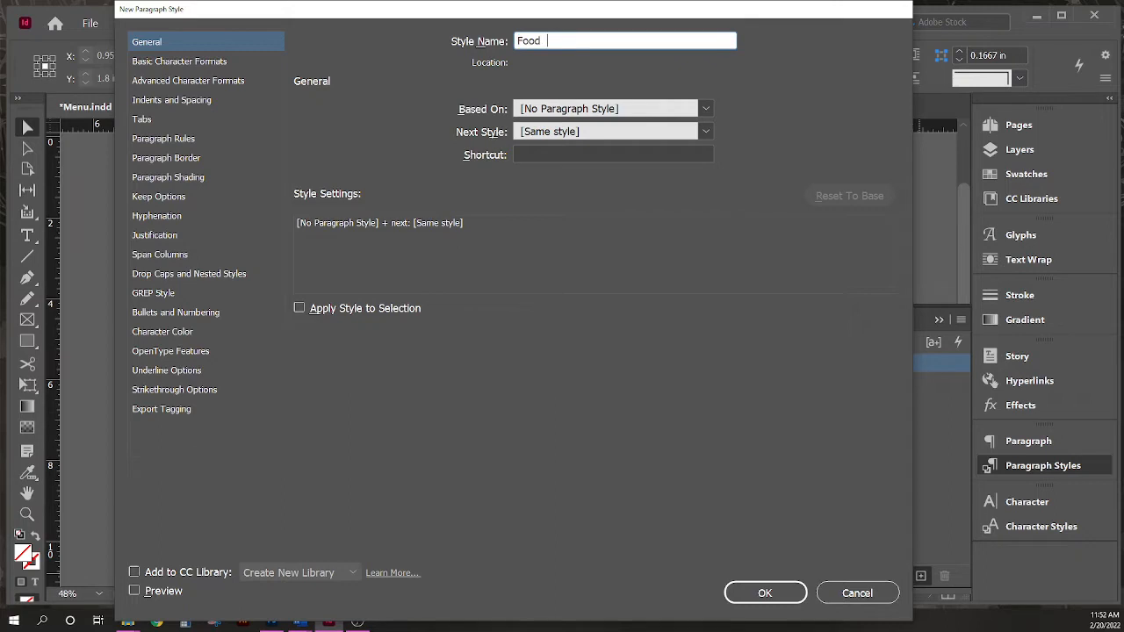
text(Category)
- Set the Food Category style's basic character formats to ChunkFive, 27 pt, All Caps
click(155, 63)
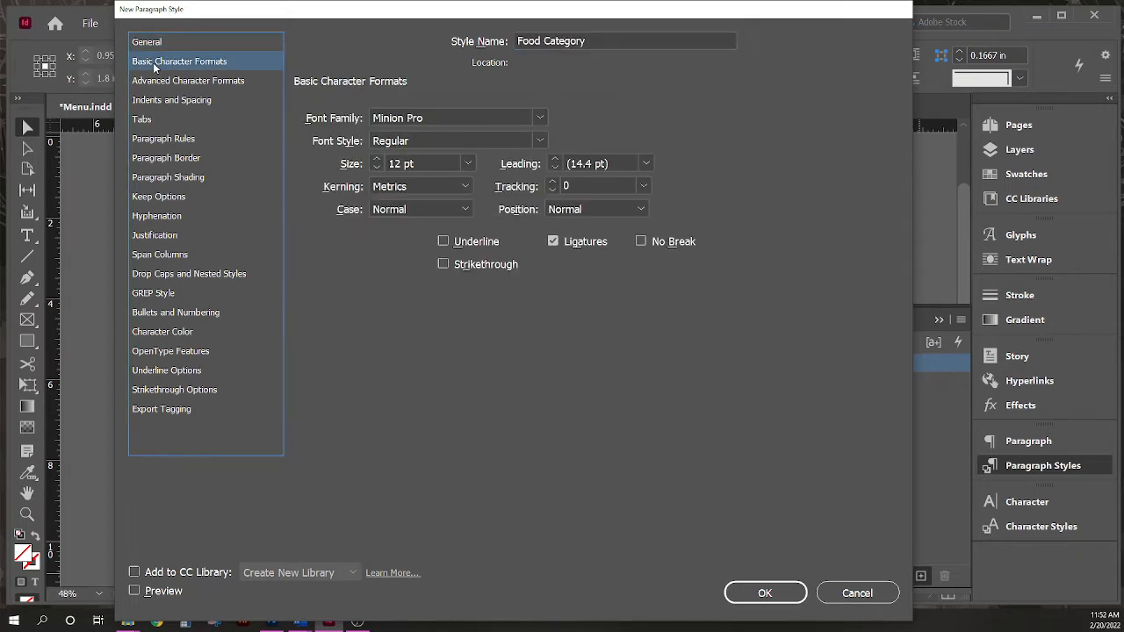
drag(448, 119, 320, 105)
text(ChunkFive)
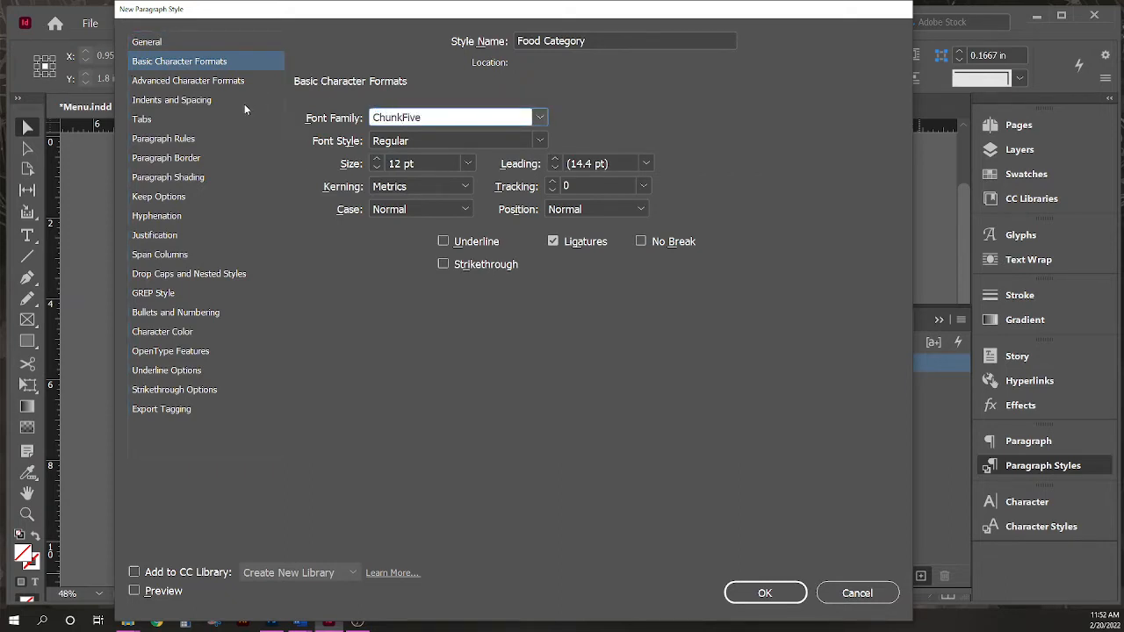
key(Tab)
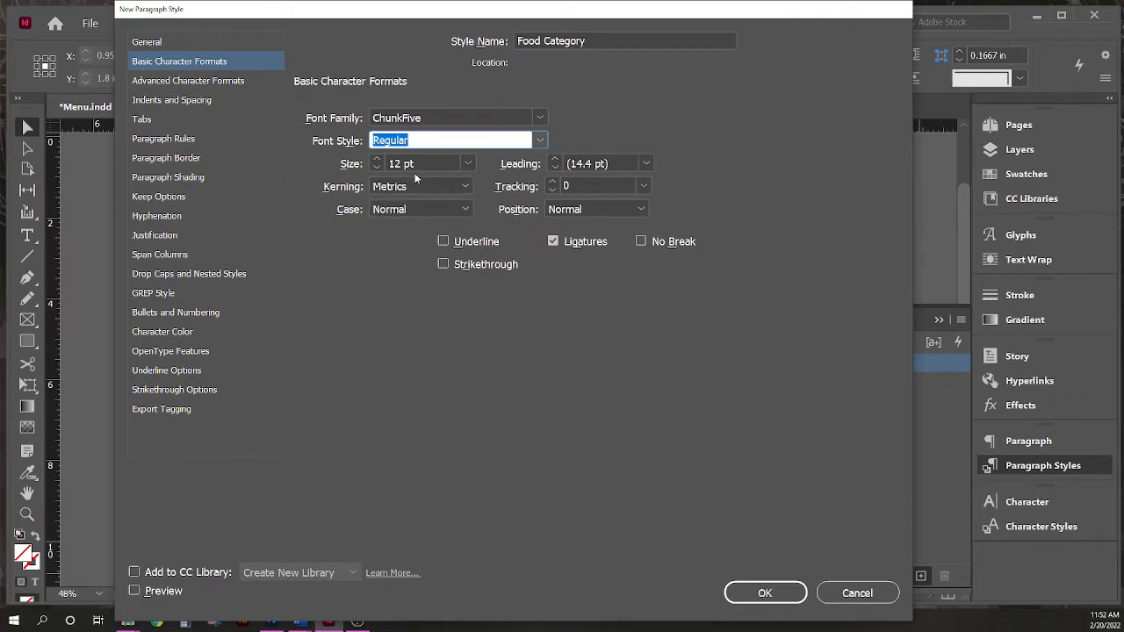
key(Tab)
text(27)
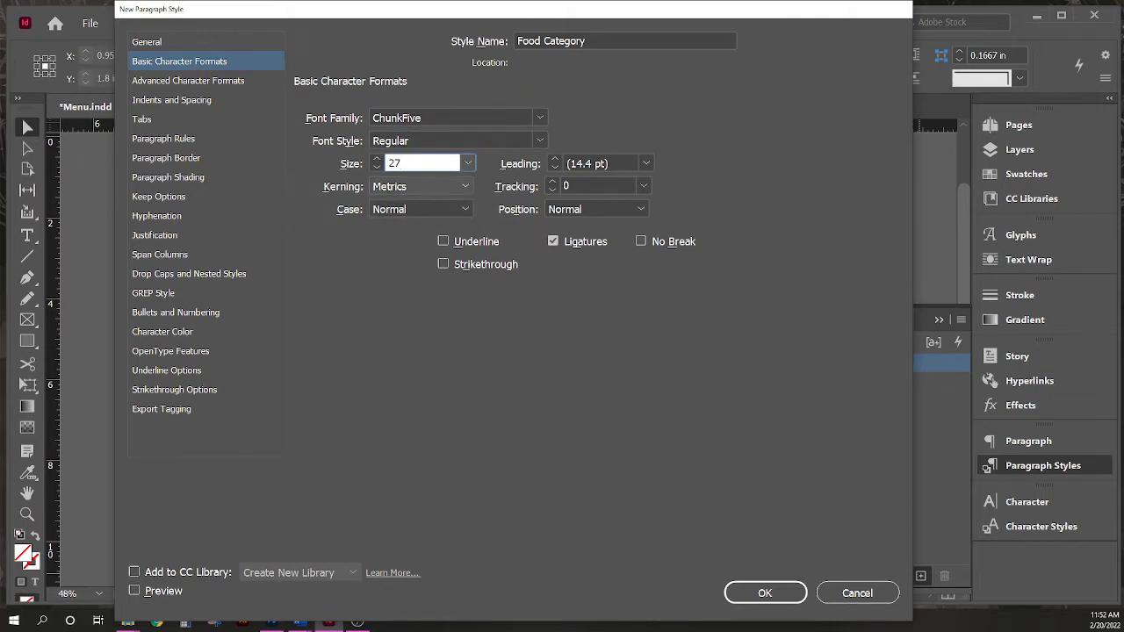
key(Tab)
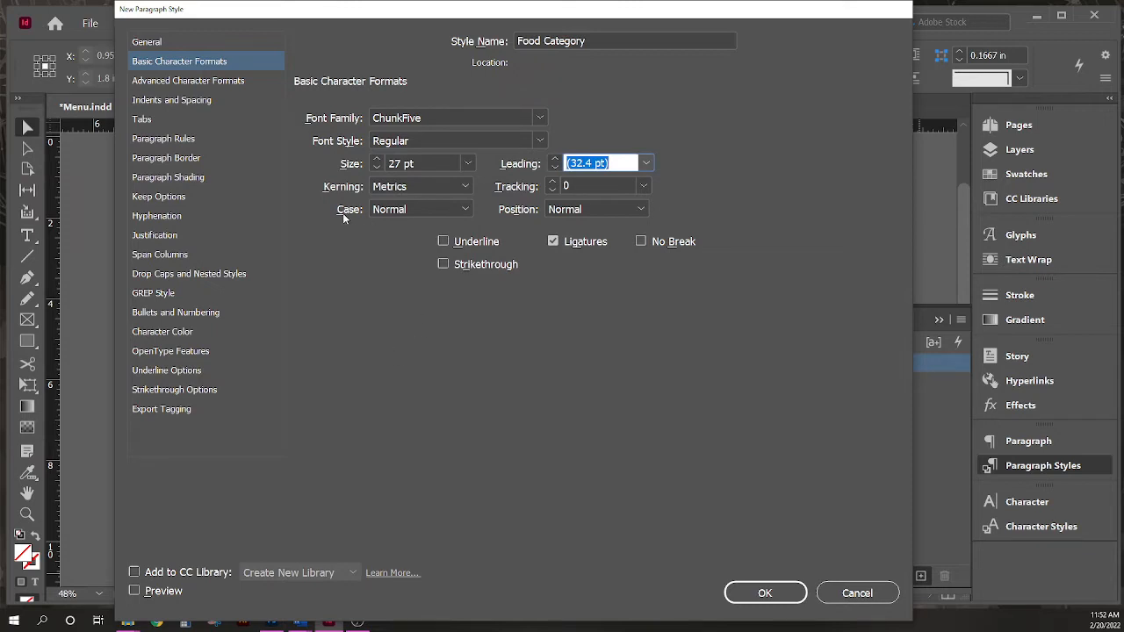
click(439, 209)
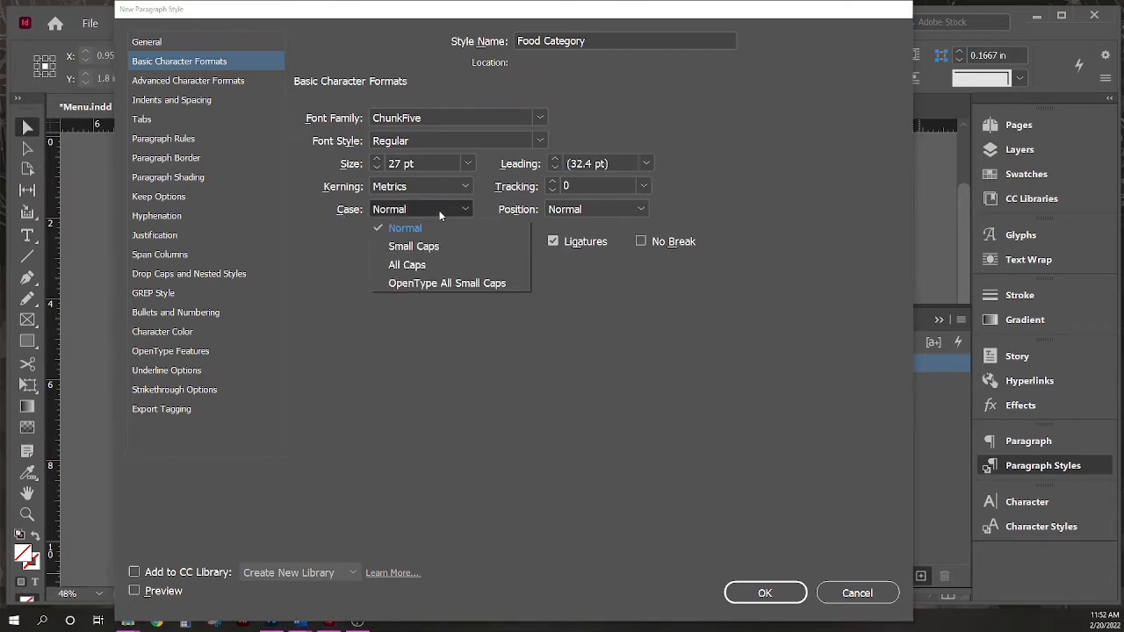
click(437, 265)
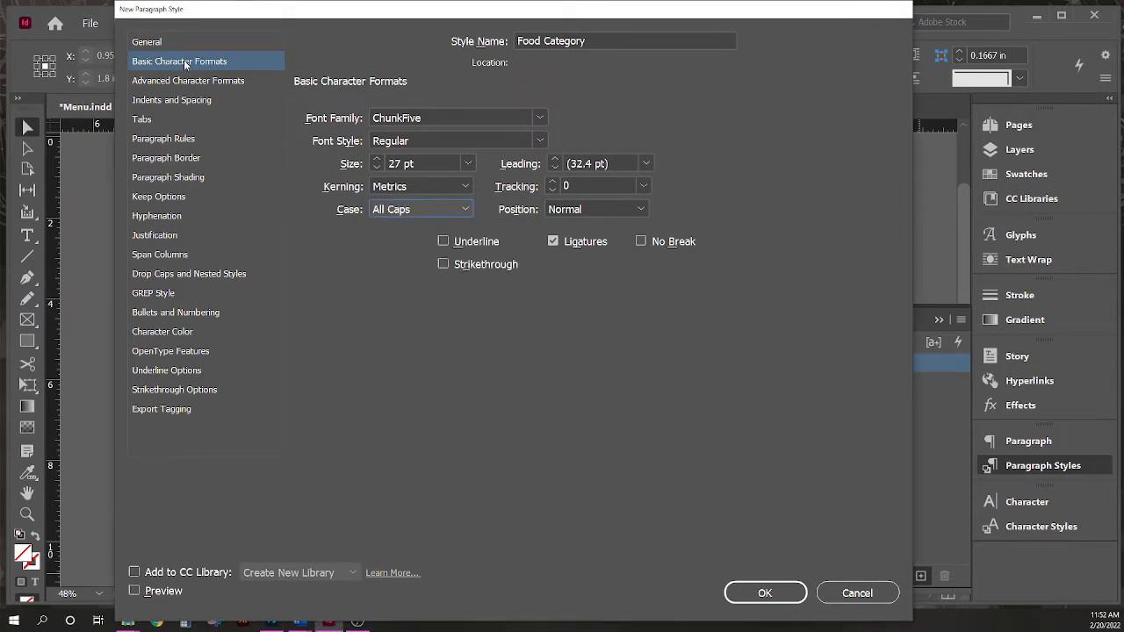
- Set the Food Category style to center alignment with a space after of .1875 in
click(183, 103)
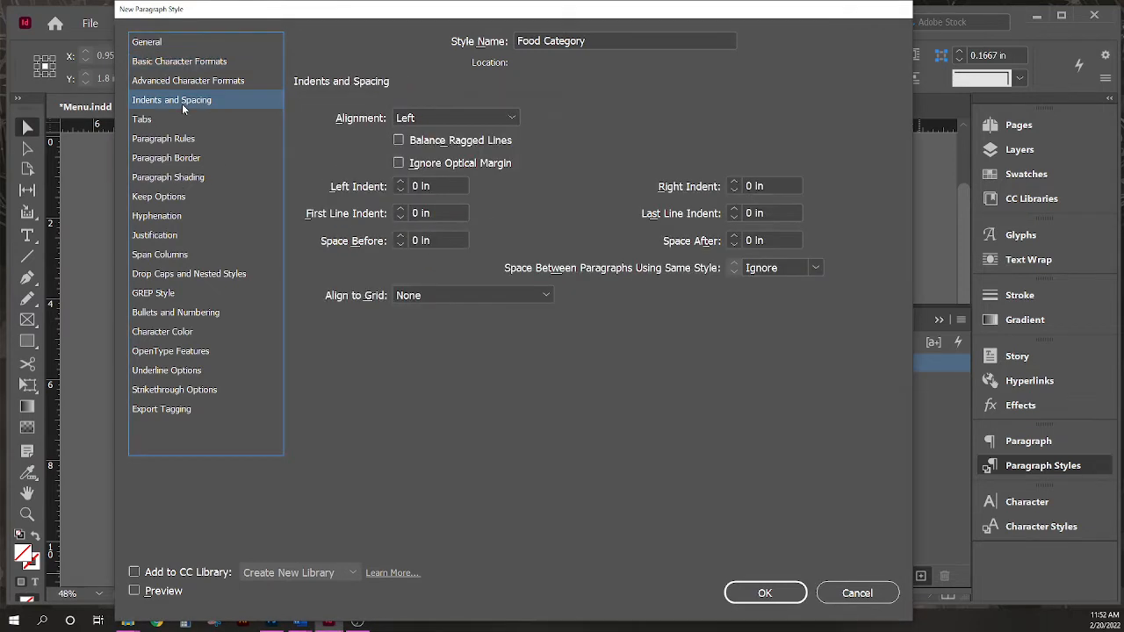
click(454, 115)
click(454, 148)
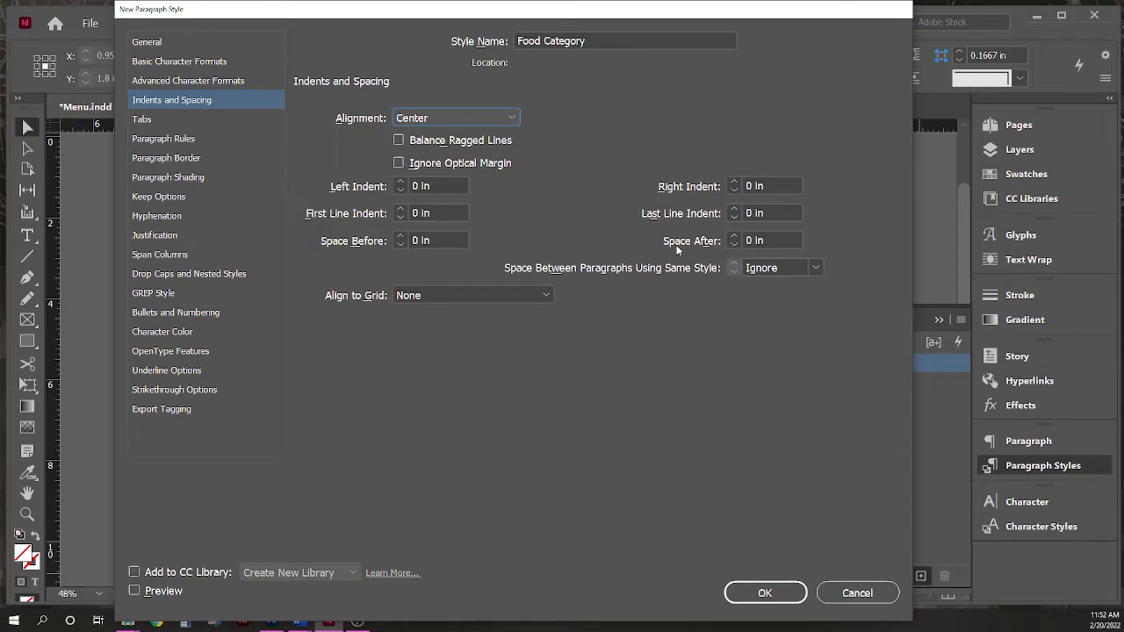
click(773, 240)
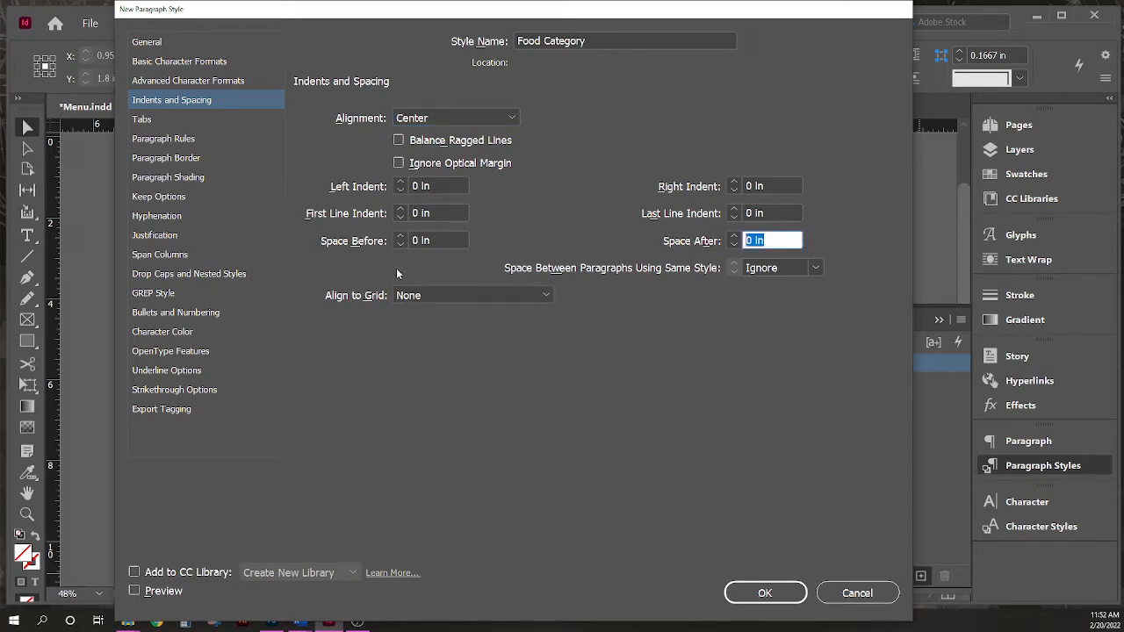
text(.1875)
- Set the Food Category style's character color to Restaurant Red and save the style
click(164, 333)
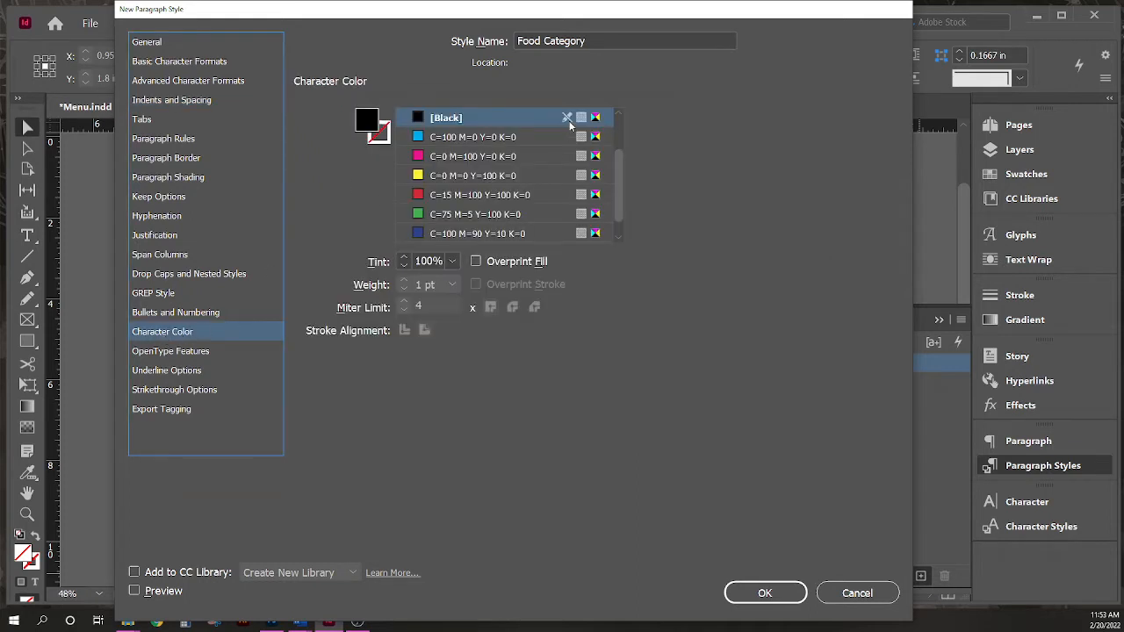
scroll(566, 145, down, 1)
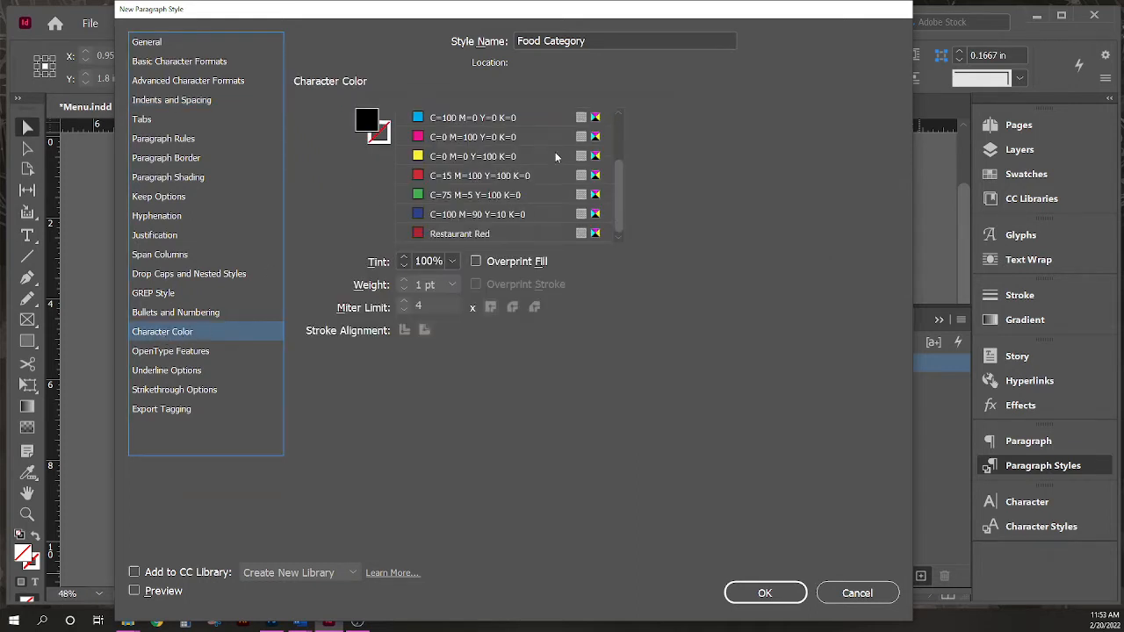
click(476, 234)
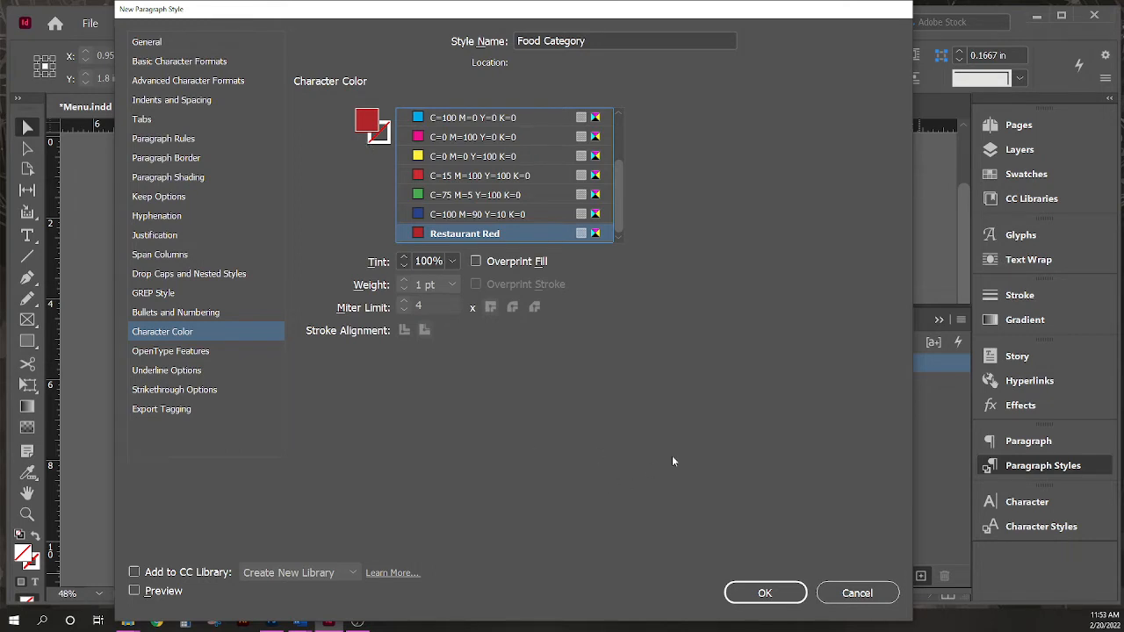
click(764, 593)
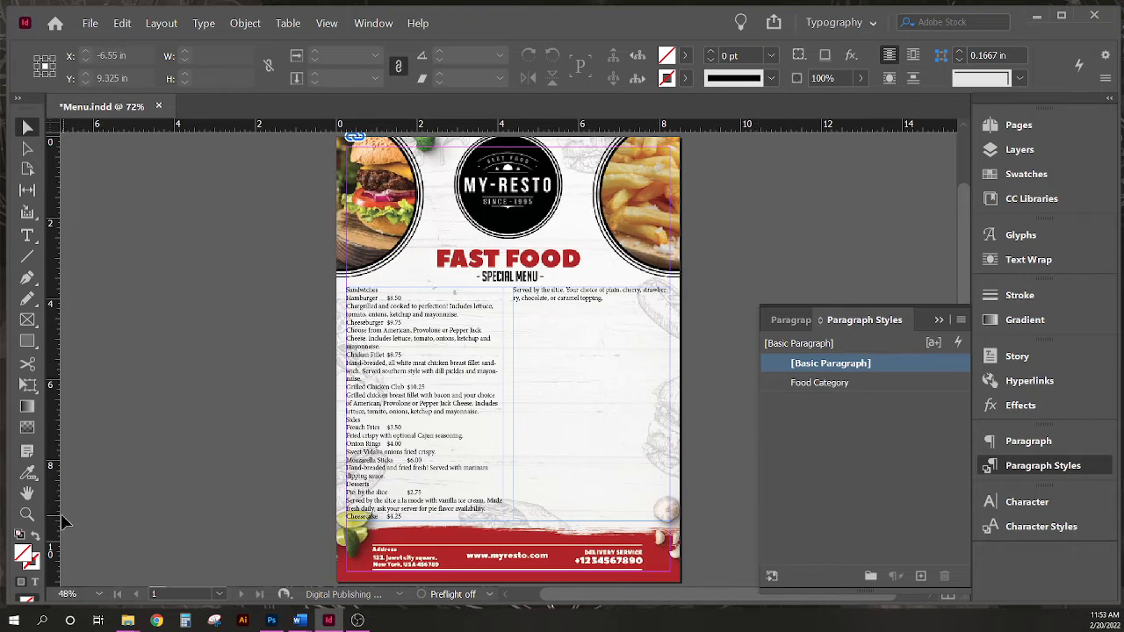
- Apply the Food Category paragraph style to the Sandwiches heading in the menu text
click(27, 514)
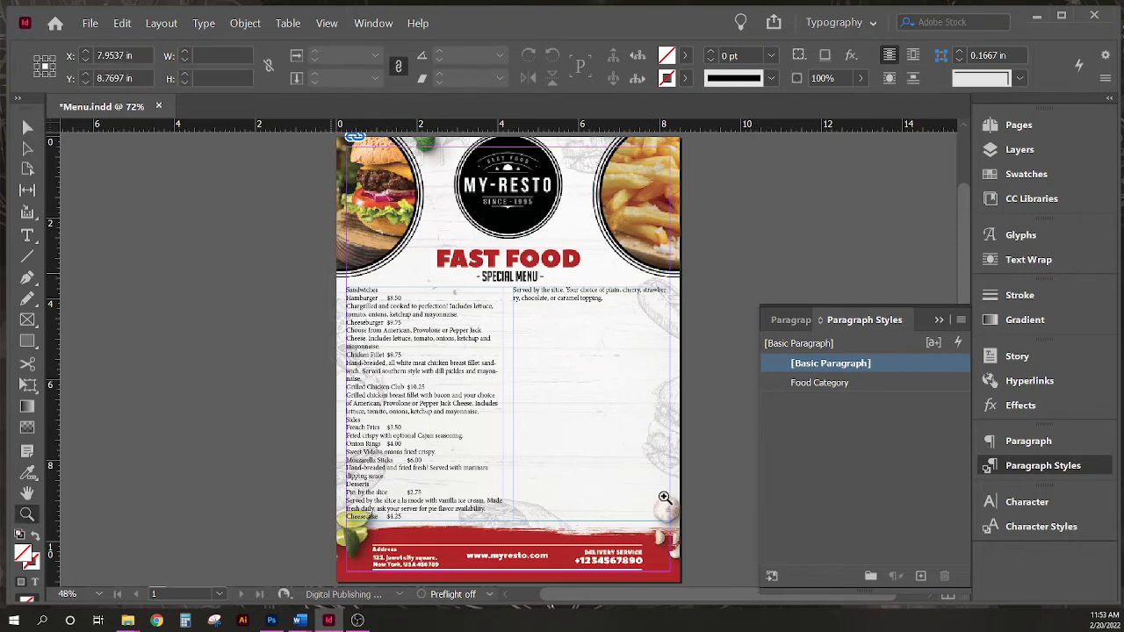
drag(664, 498, 729, 553)
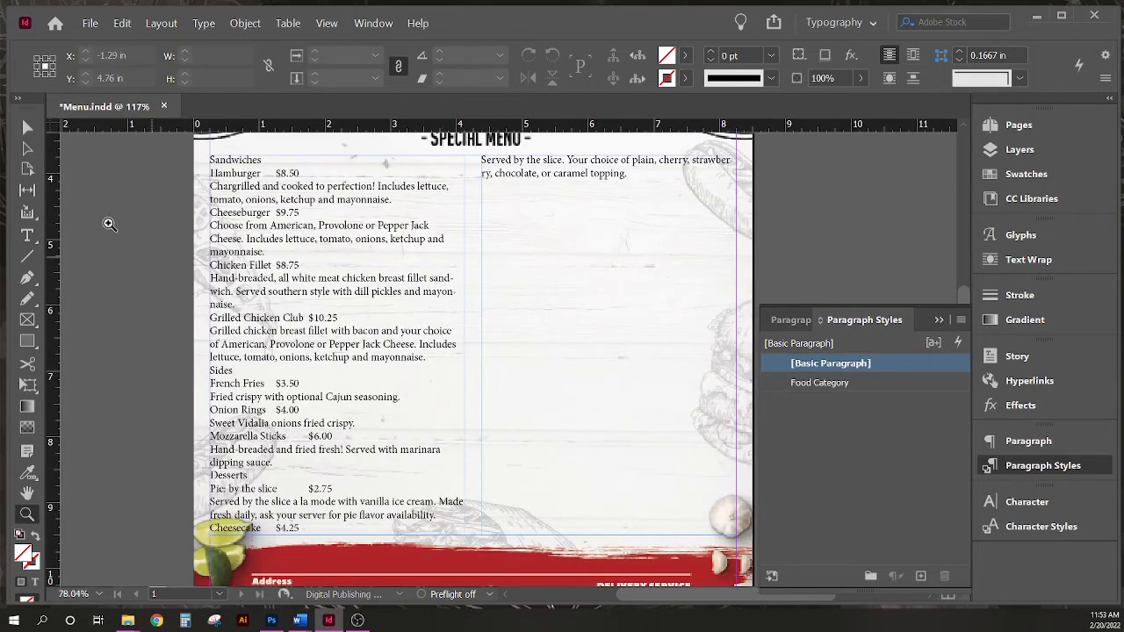
click(35, 236)
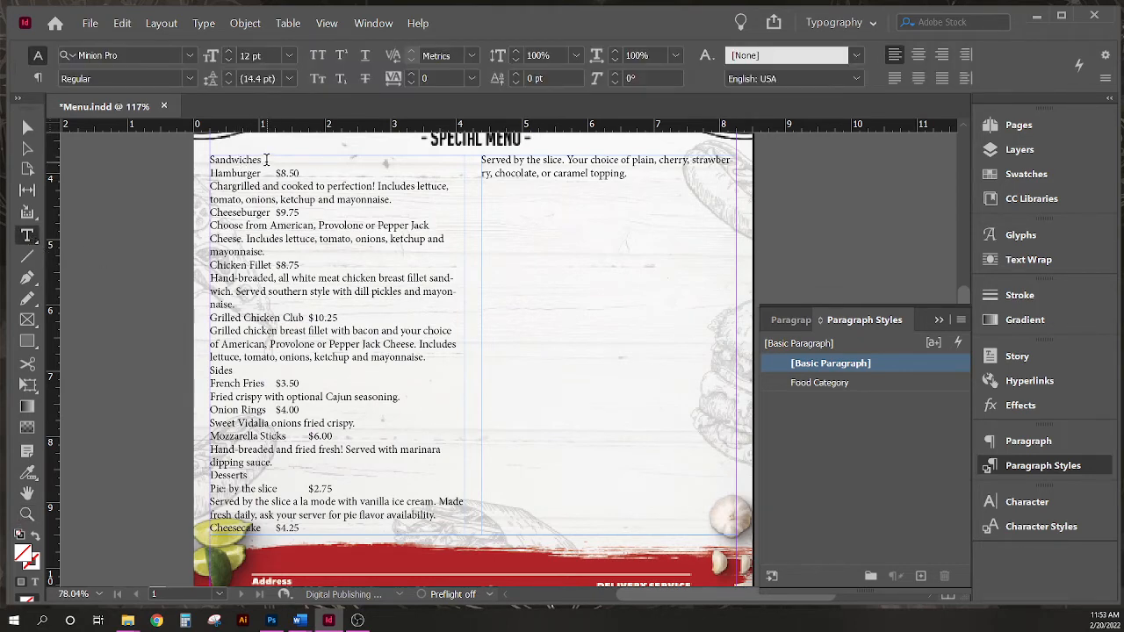
drag(266, 160, 208, 161)
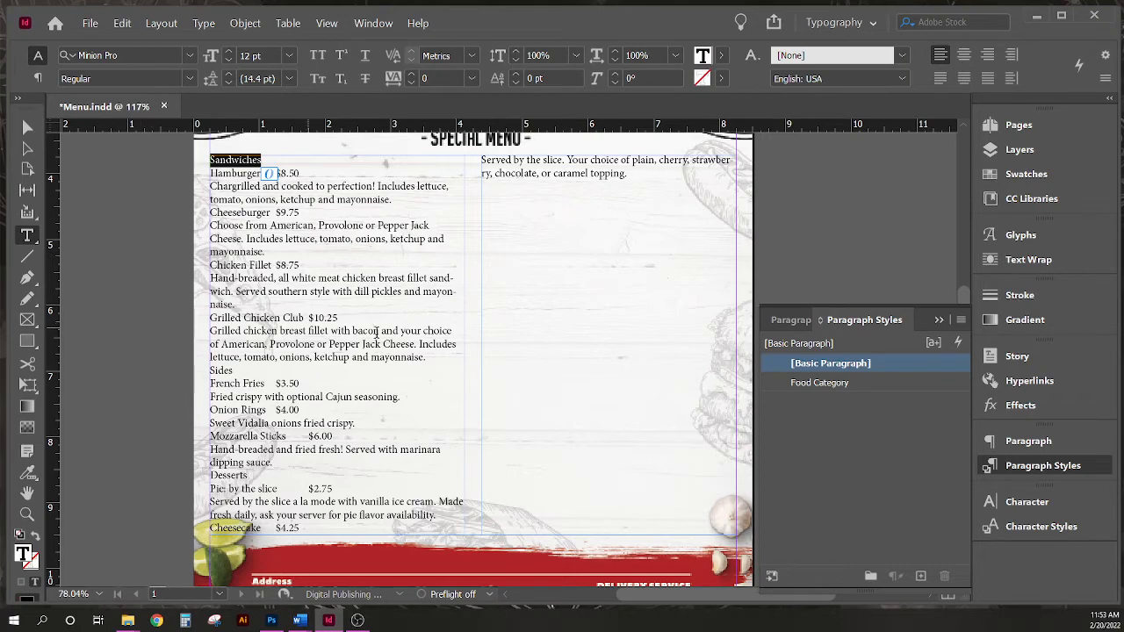
click(817, 383)
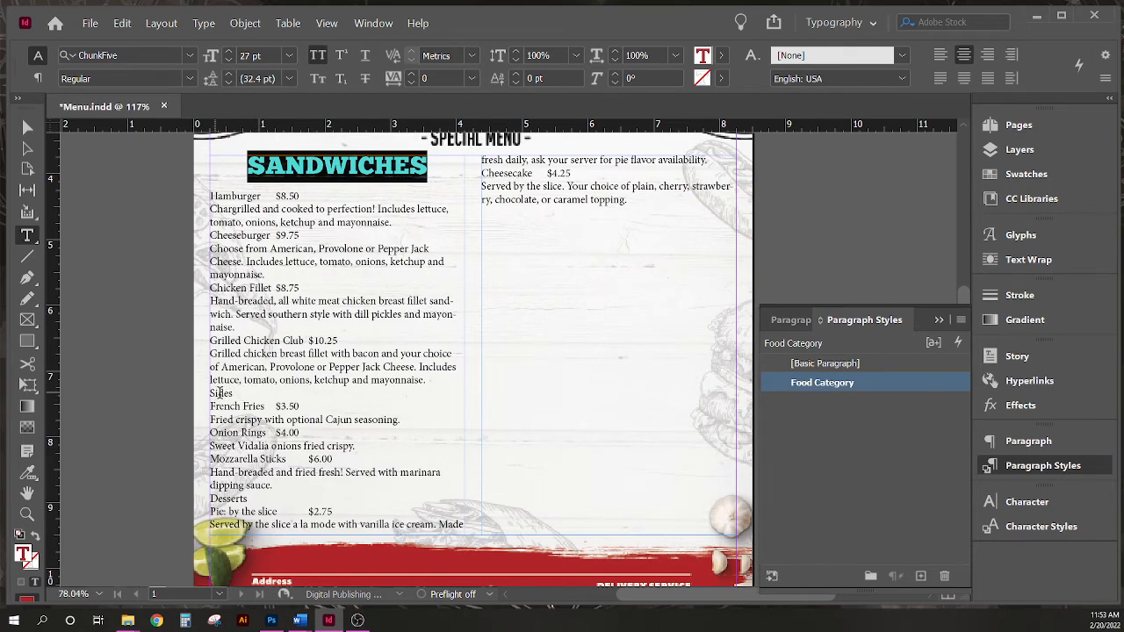
- Apply the Food Category paragraph style to the Sides and Desserts headings
click(219, 394)
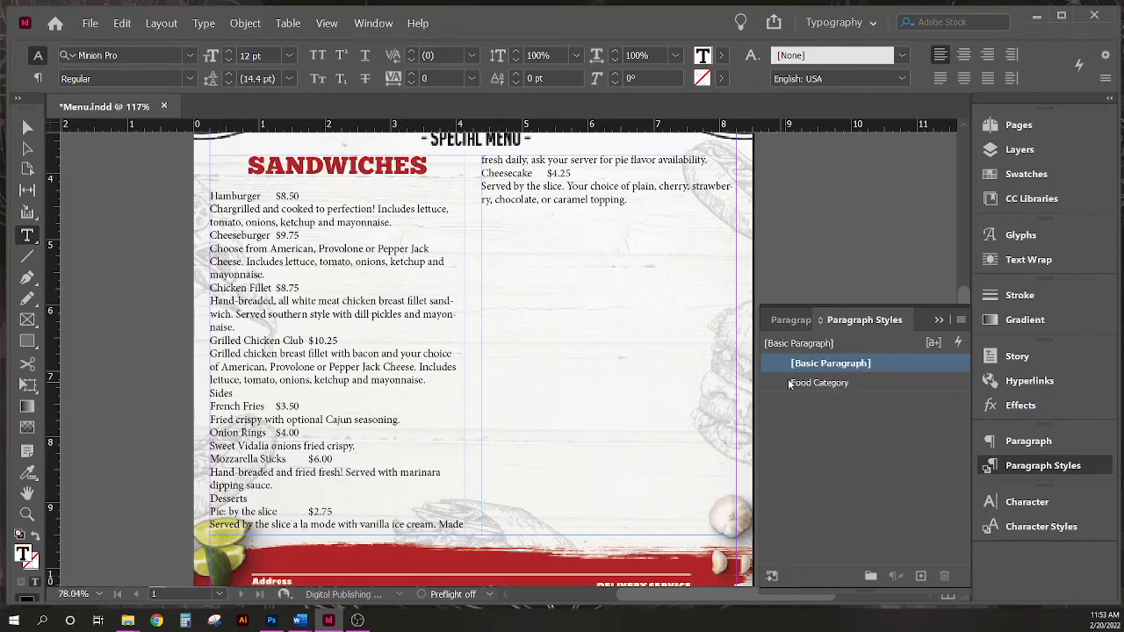
click(830, 382)
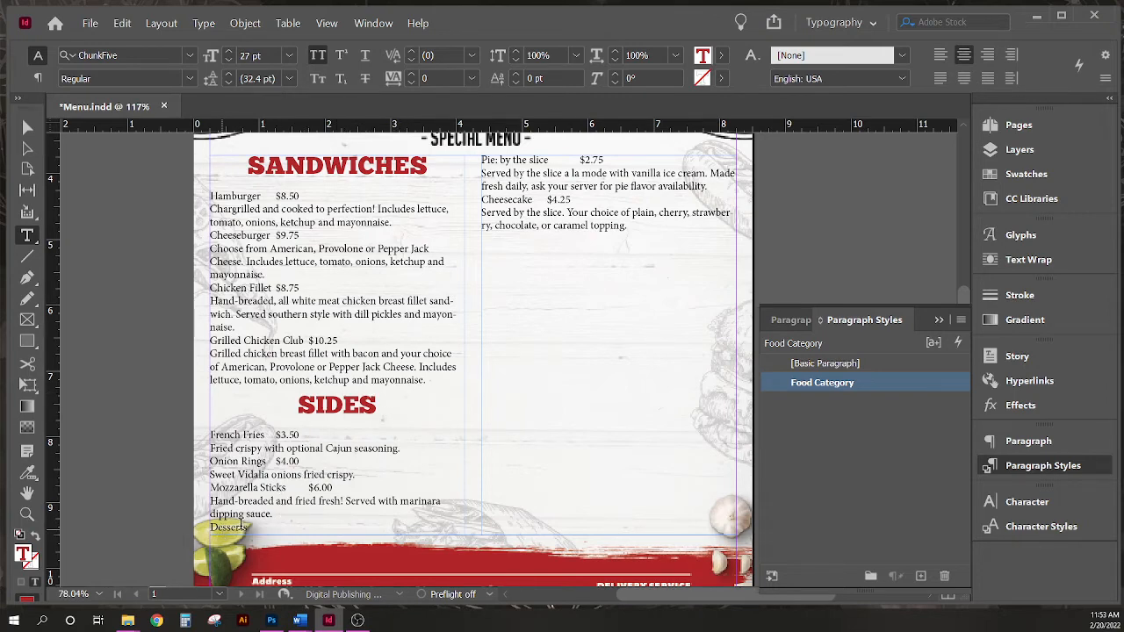
click(263, 529)
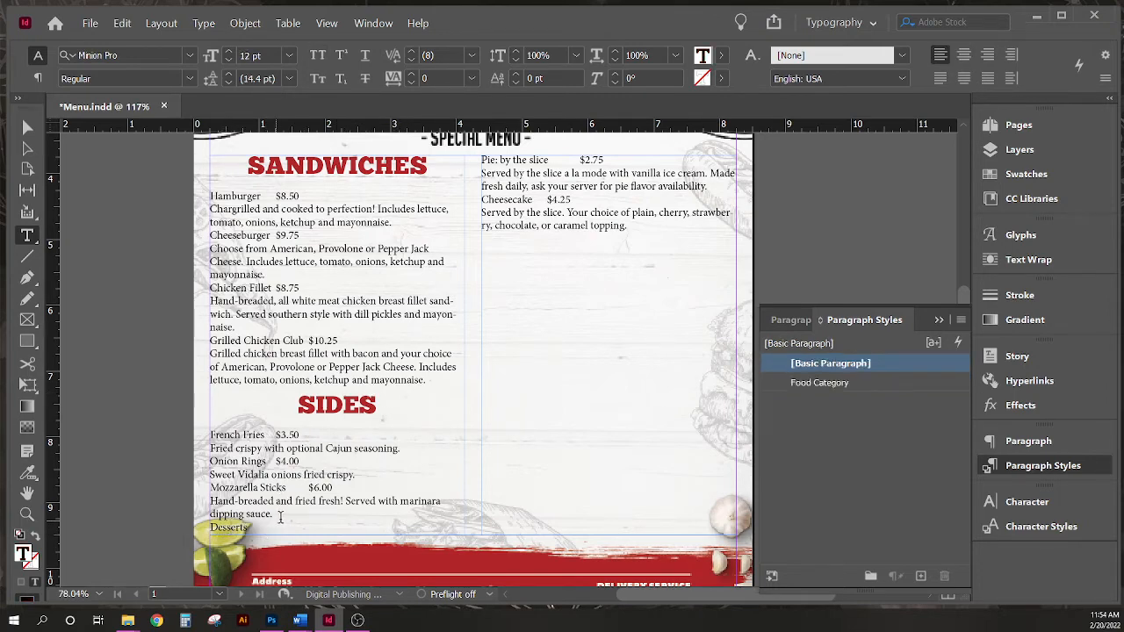
click(812, 385)
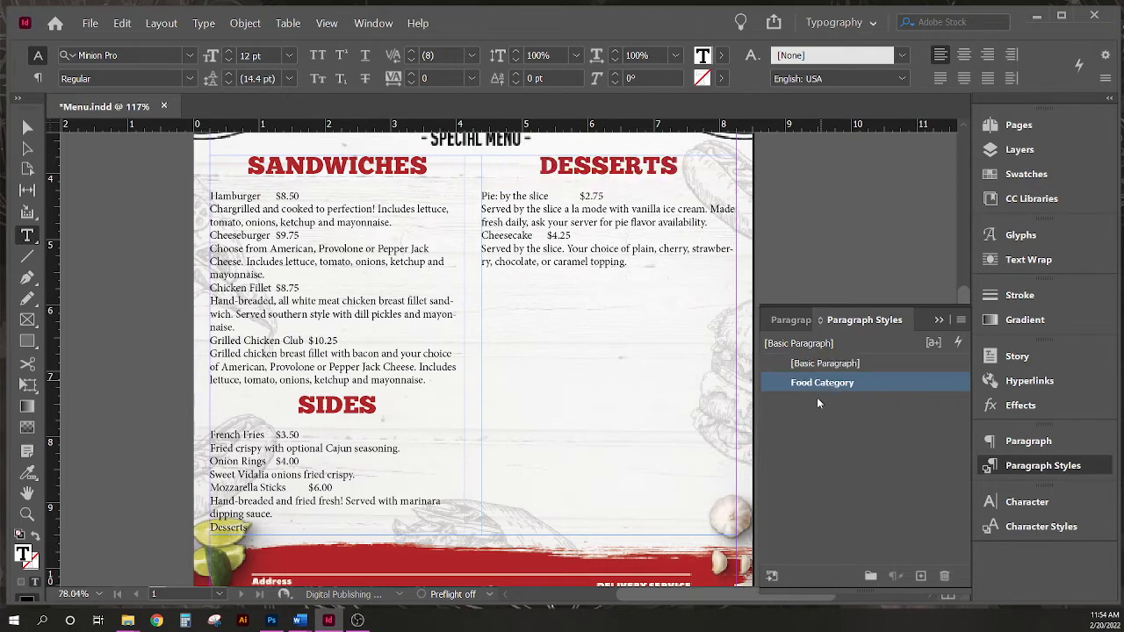
- Deselect the menu text and start a new paragraph style named Food Item
click(27, 129)
click(157, 298)
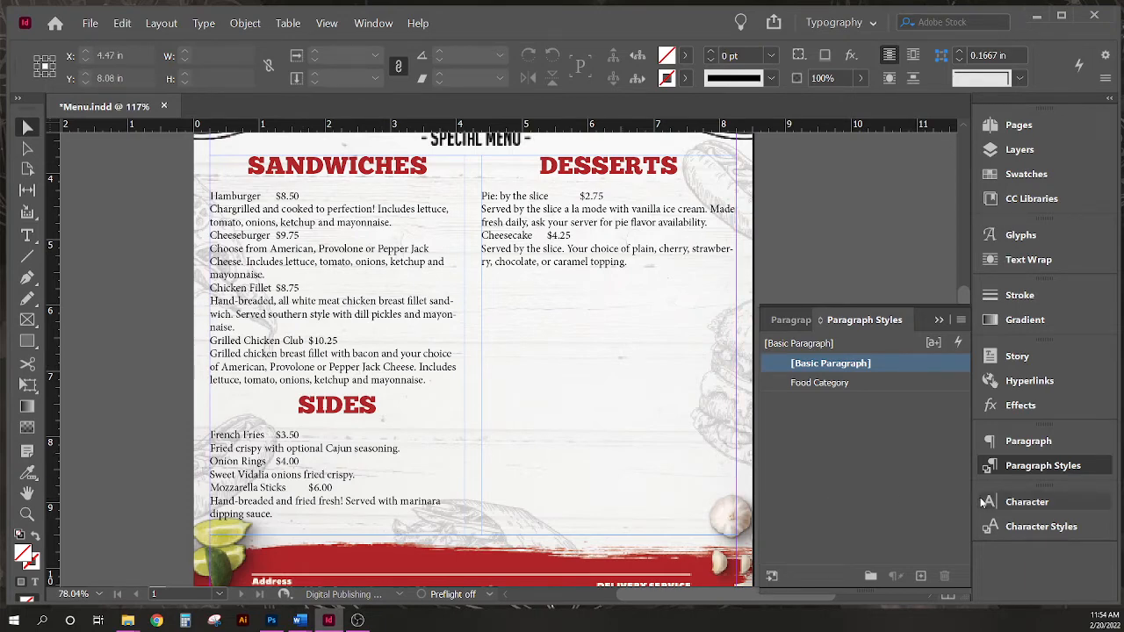
alt+click(921, 577)
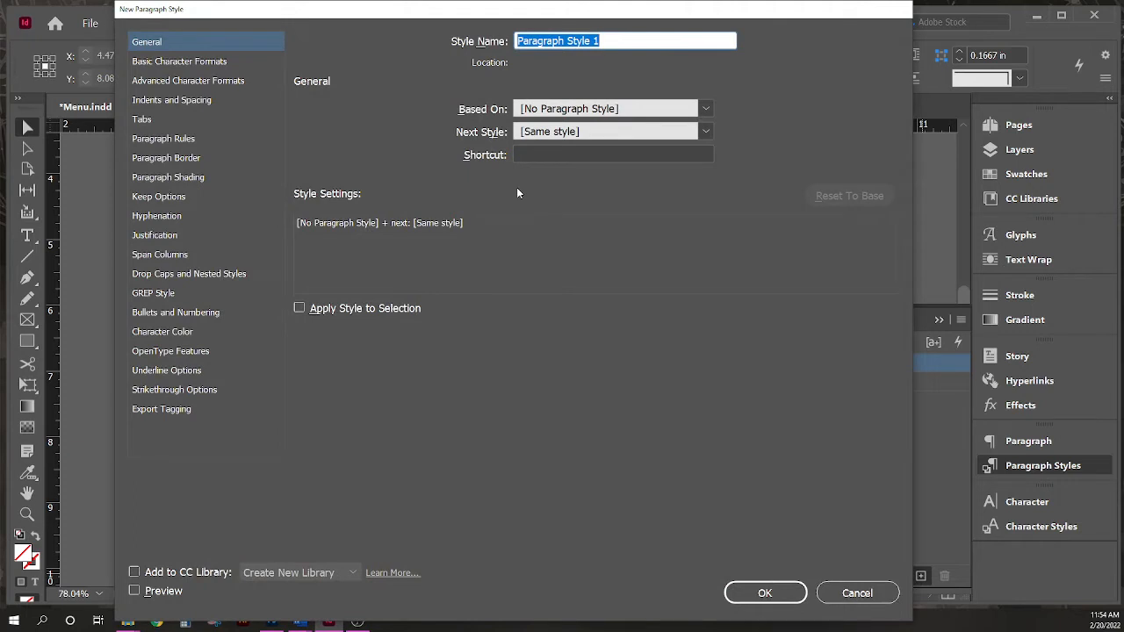
text(Food Item)
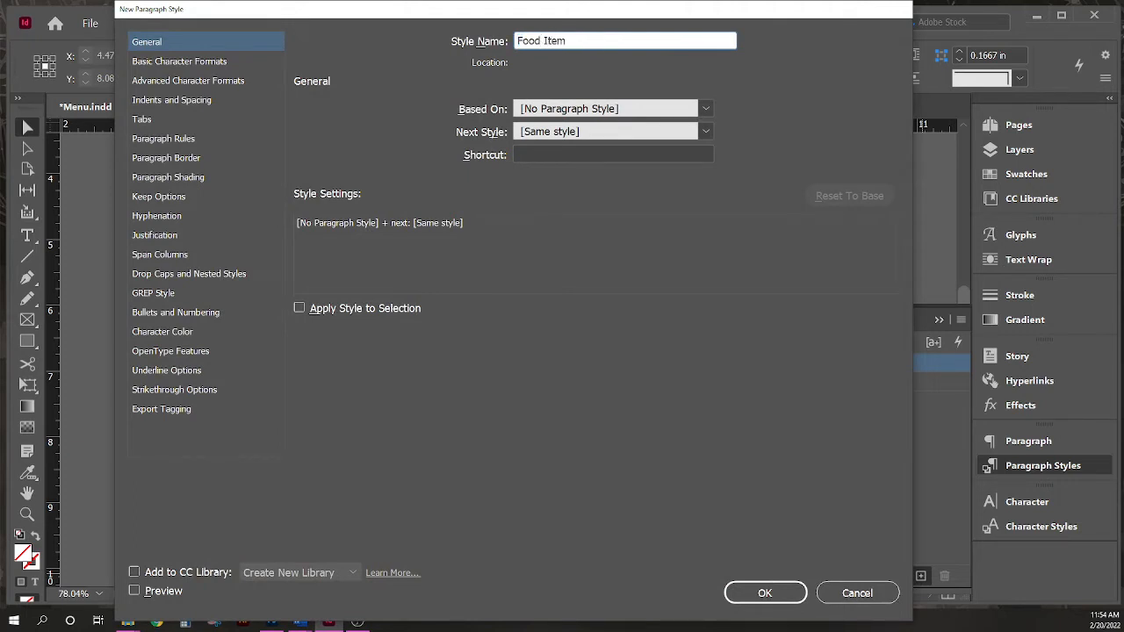
- Set the Food Item style's font family to Arial and its font style to Bold
click(200, 63)
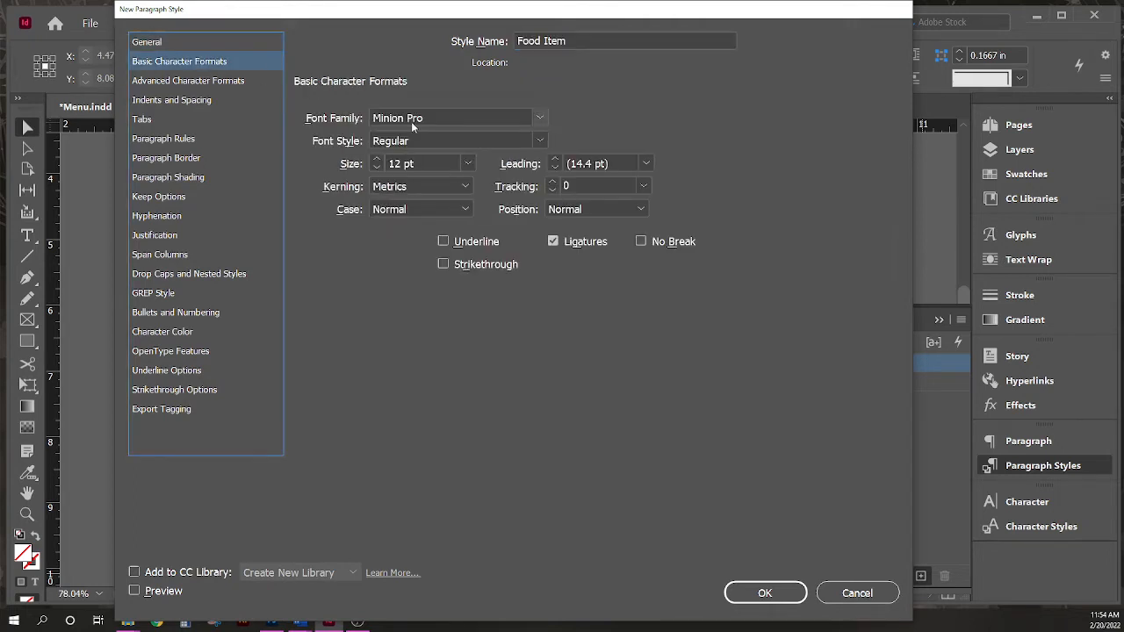
click(509, 115)
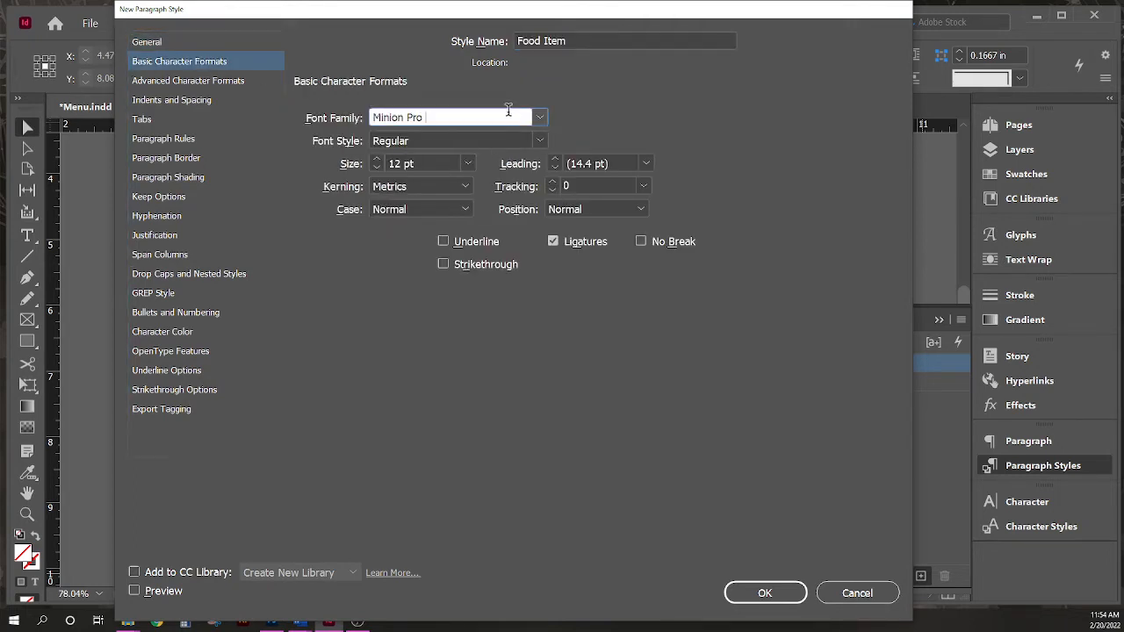
drag(493, 116, 176, 115)
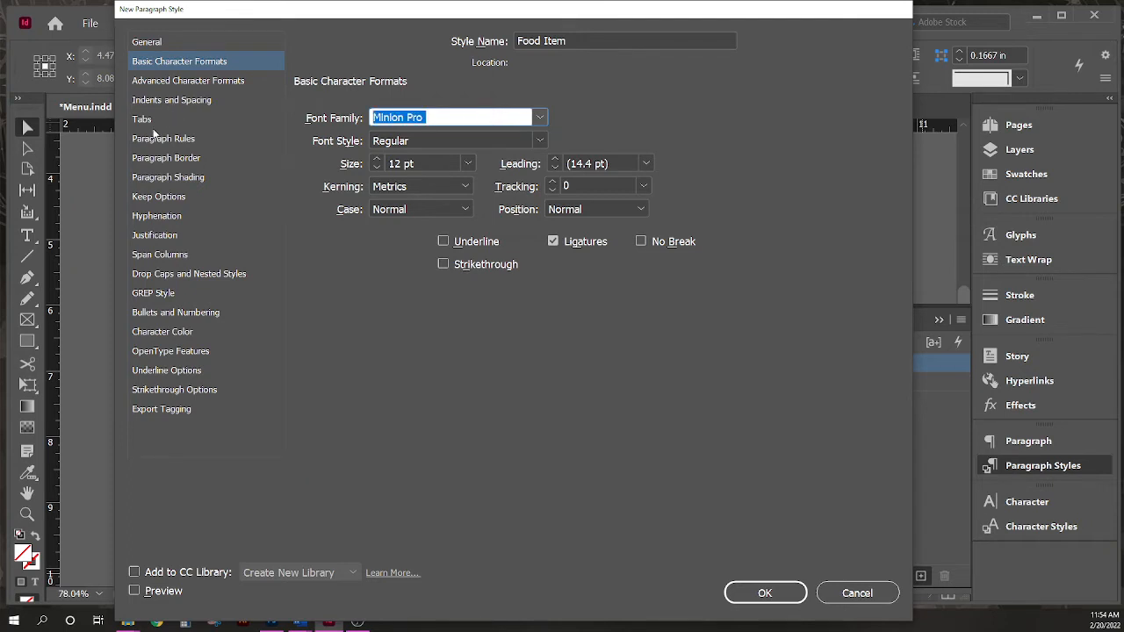
text(Arial)
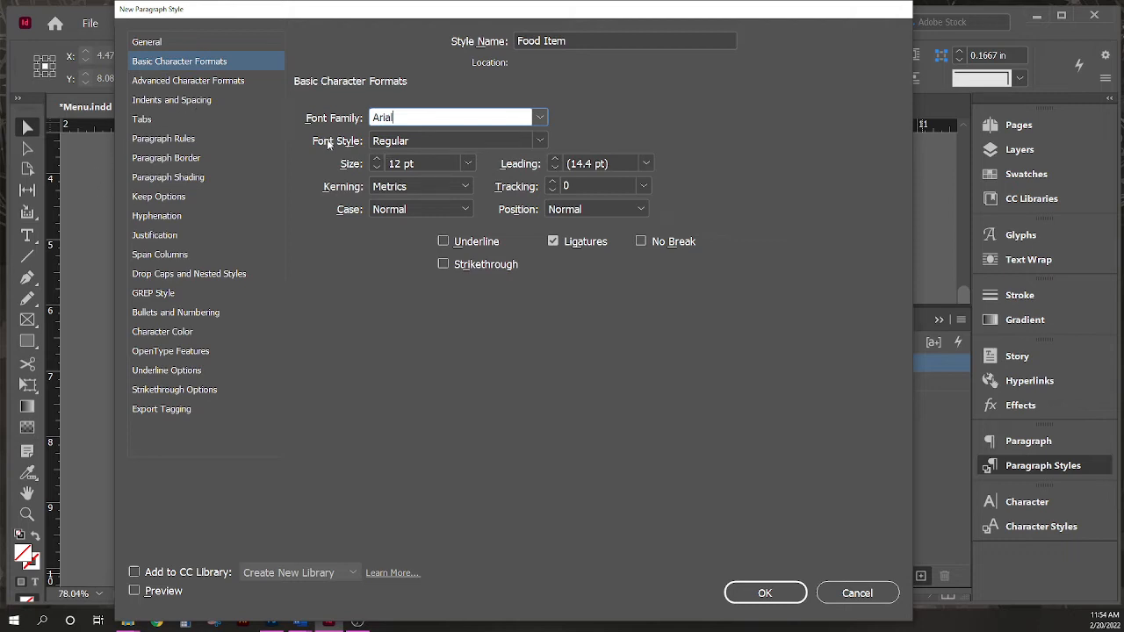
click(540, 142)
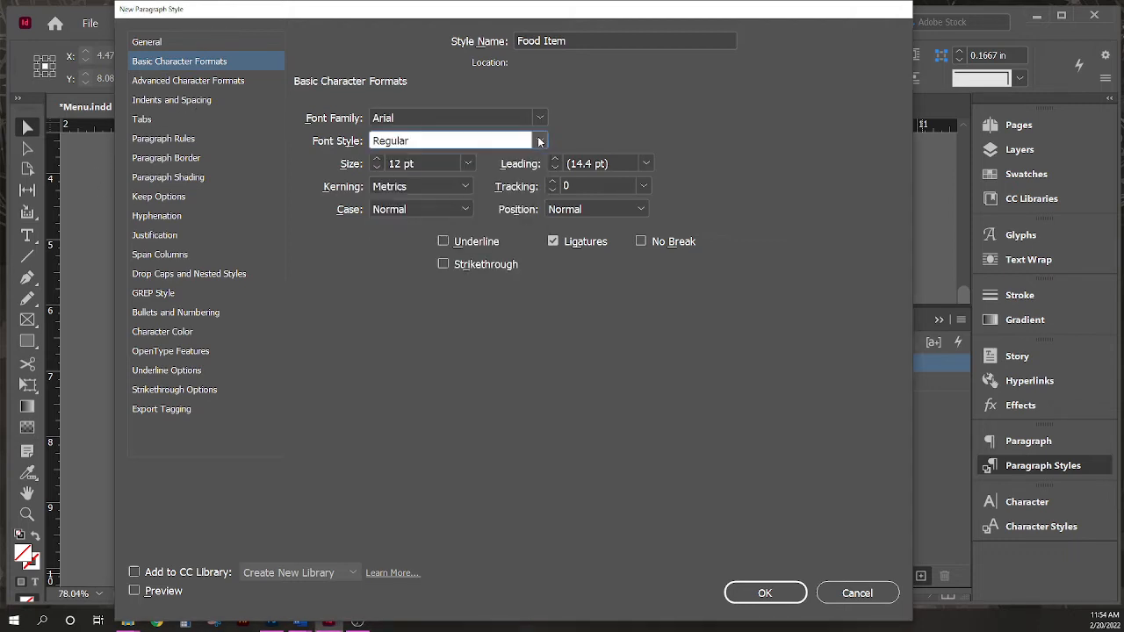
click(539, 141)
click(434, 267)
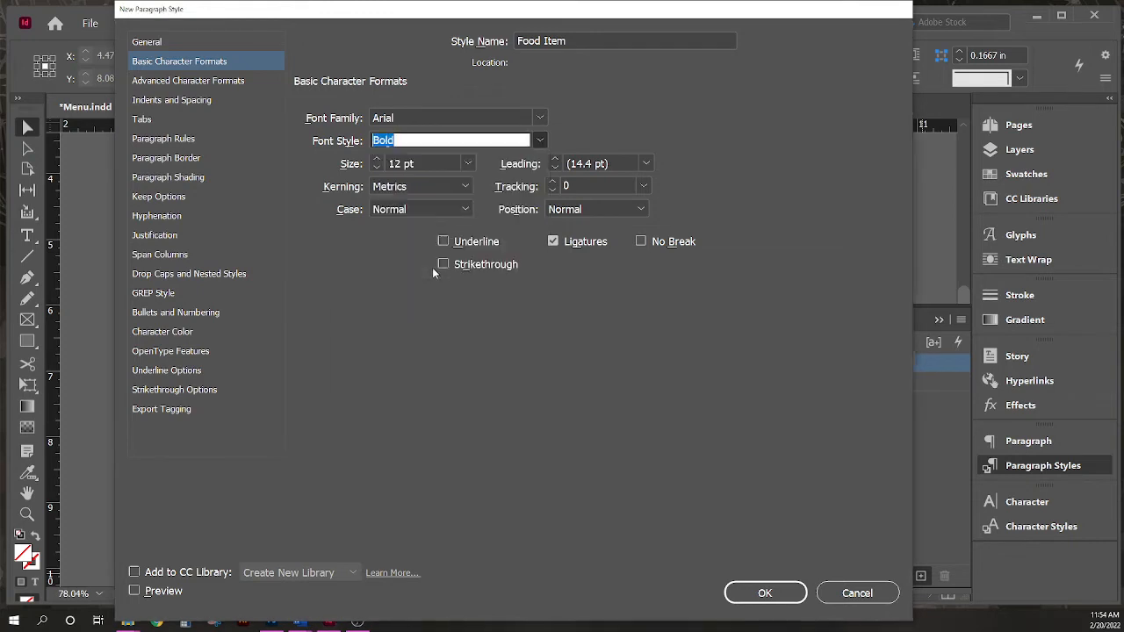
- Set the Food Item style's font size to 17 pt
click(424, 165)
text(1)
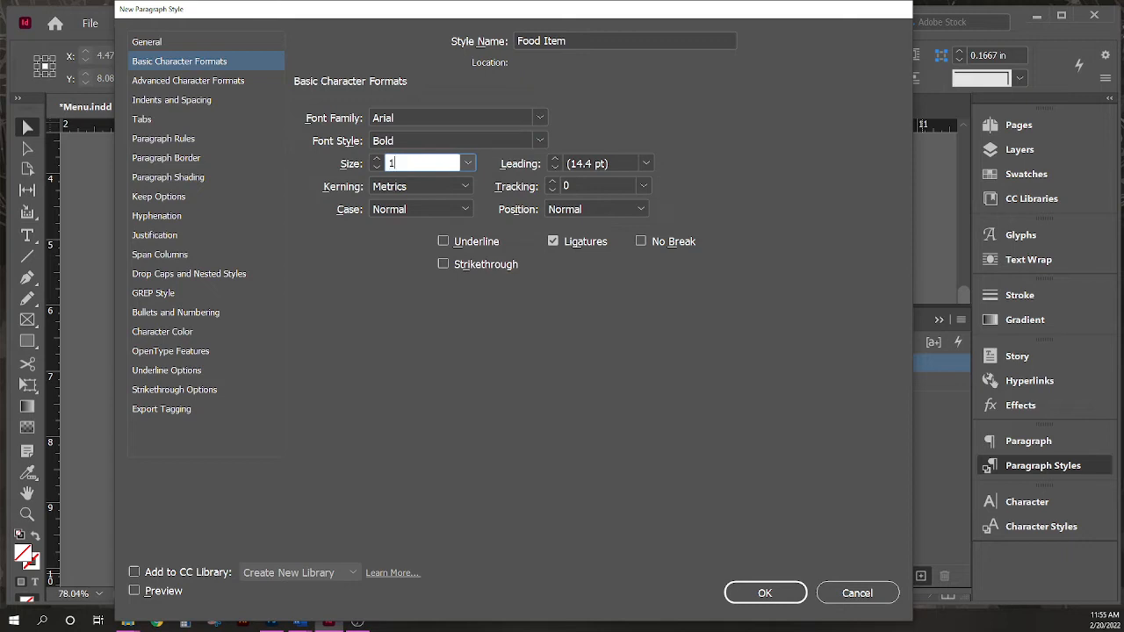
text(7)
key(Tab)
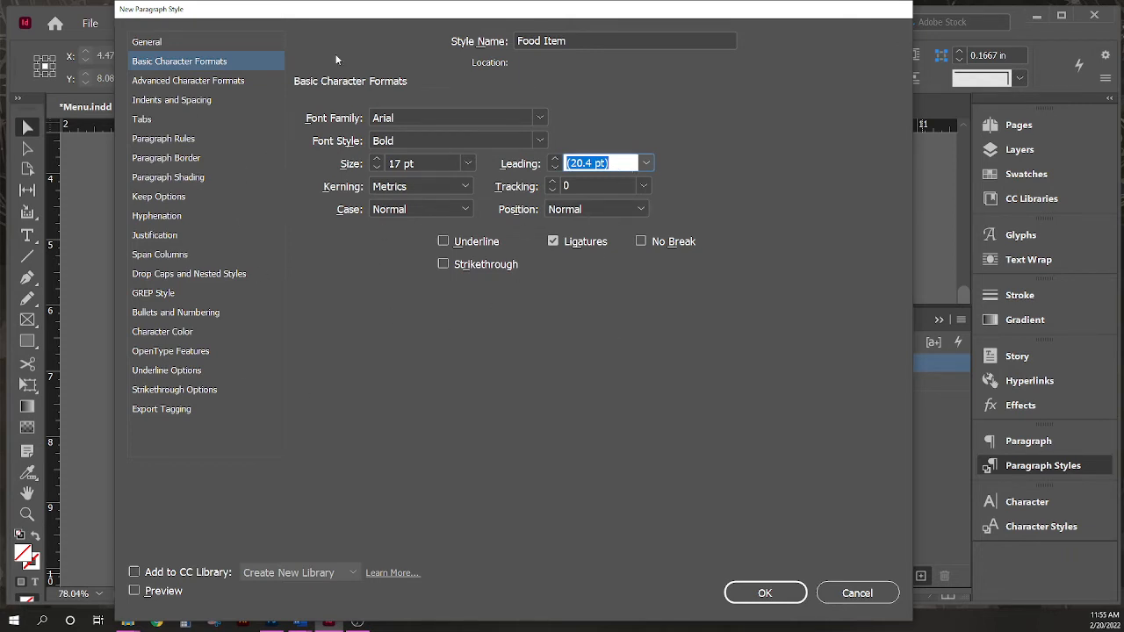
- Add a right-justified tab stop at 3.85 in to the Food Item style and save the style
click(142, 120)
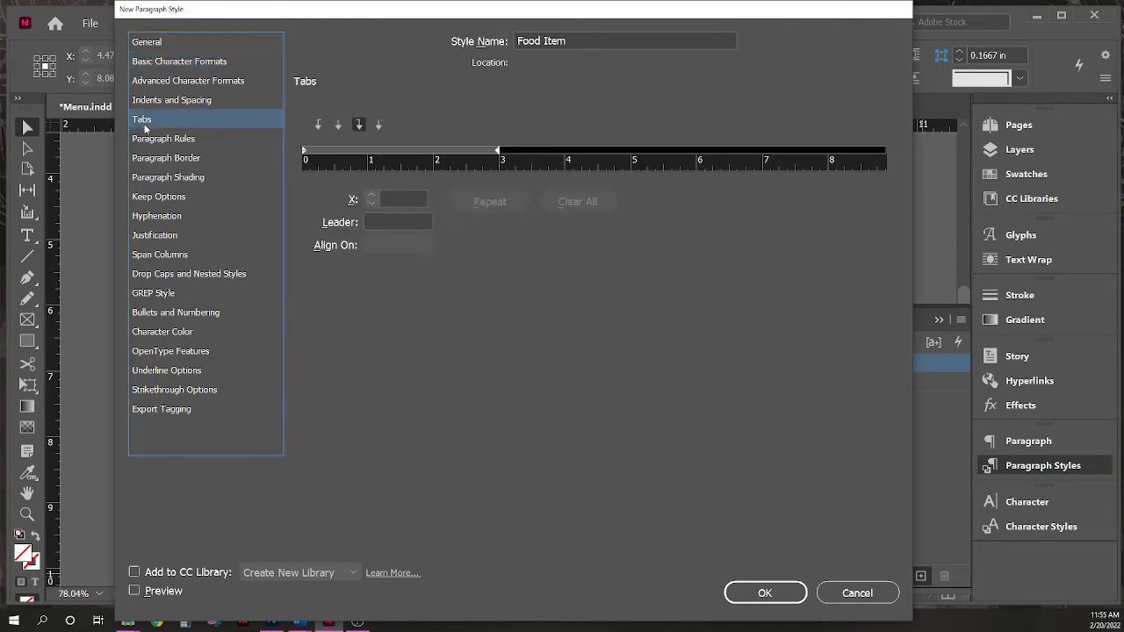
click(359, 125)
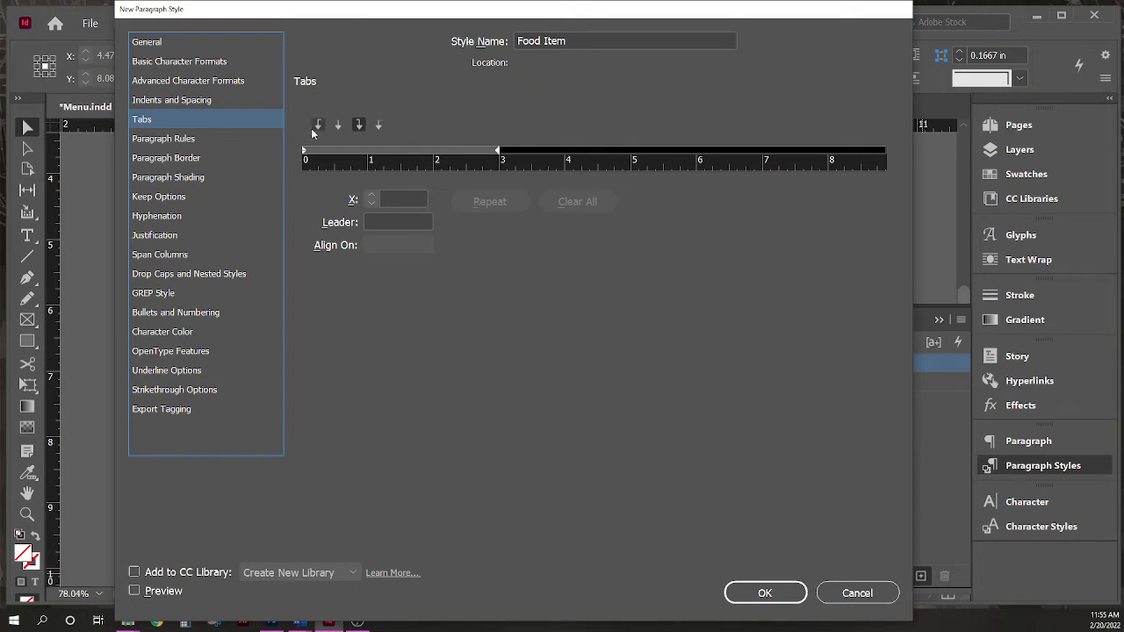
click(358, 128)
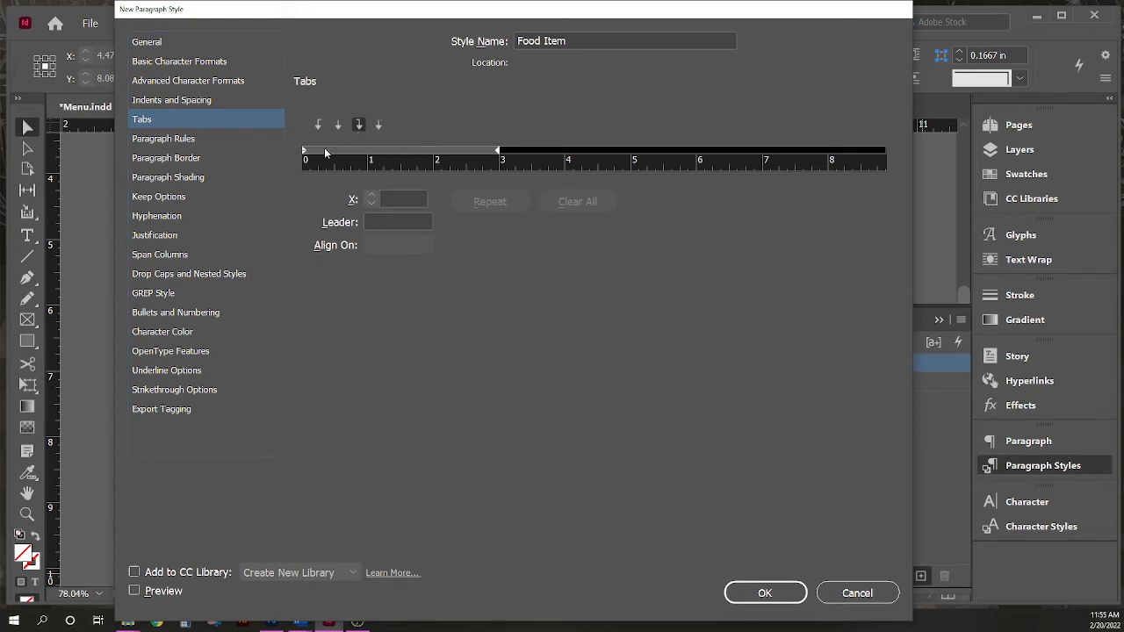
click(472, 153)
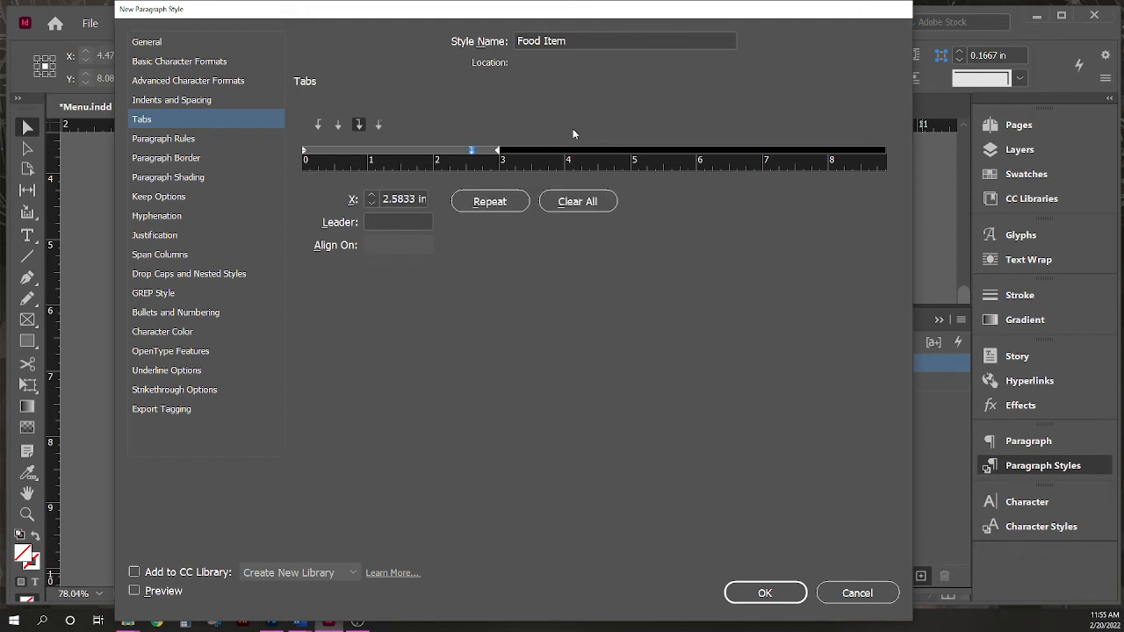
click(397, 199)
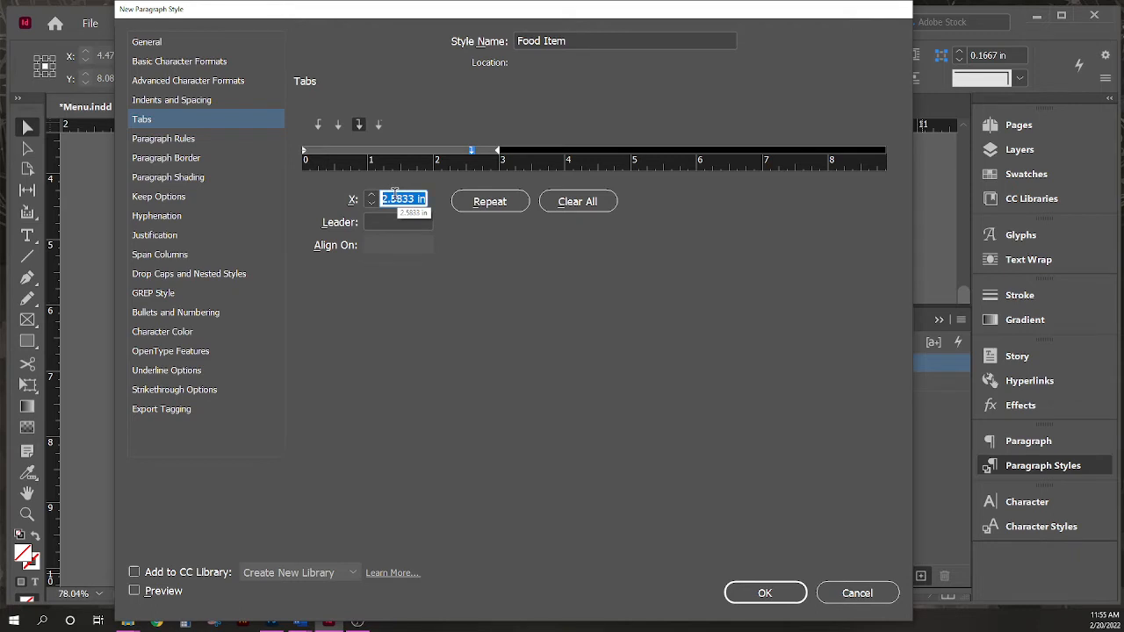
text(3.85)
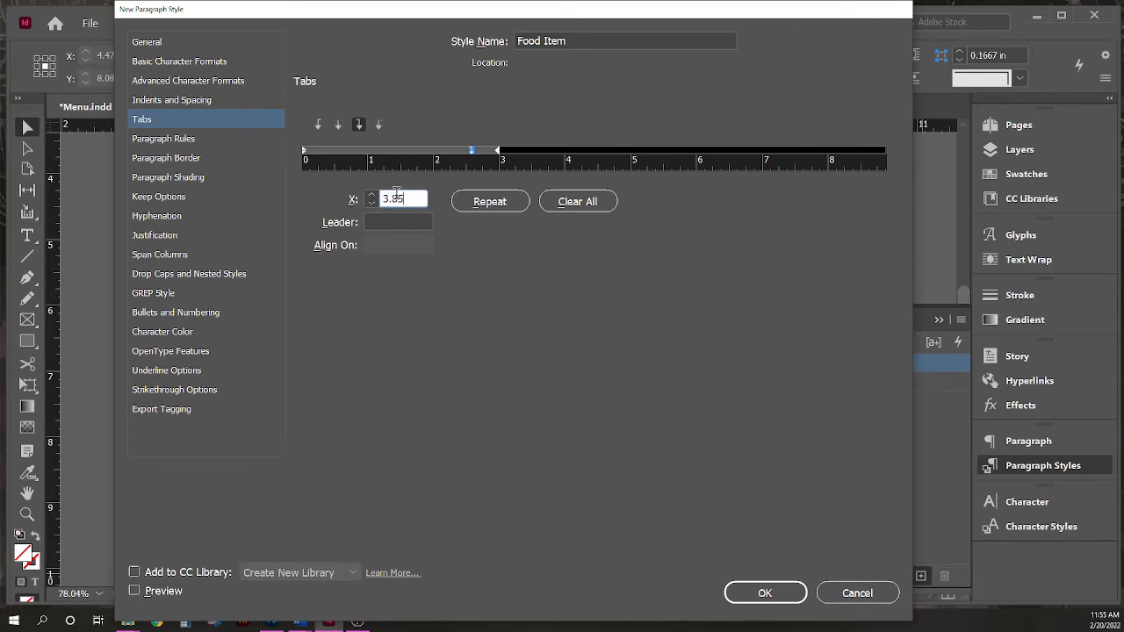
click(762, 594)
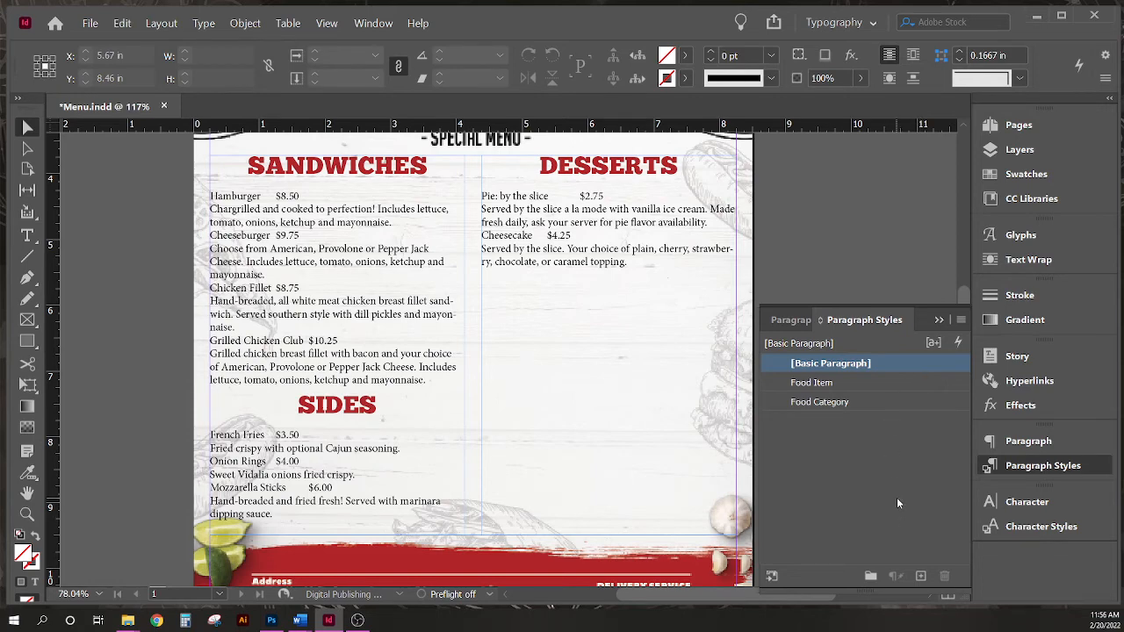
- Start a new paragraph style named Item Description
alt+click(920, 577)
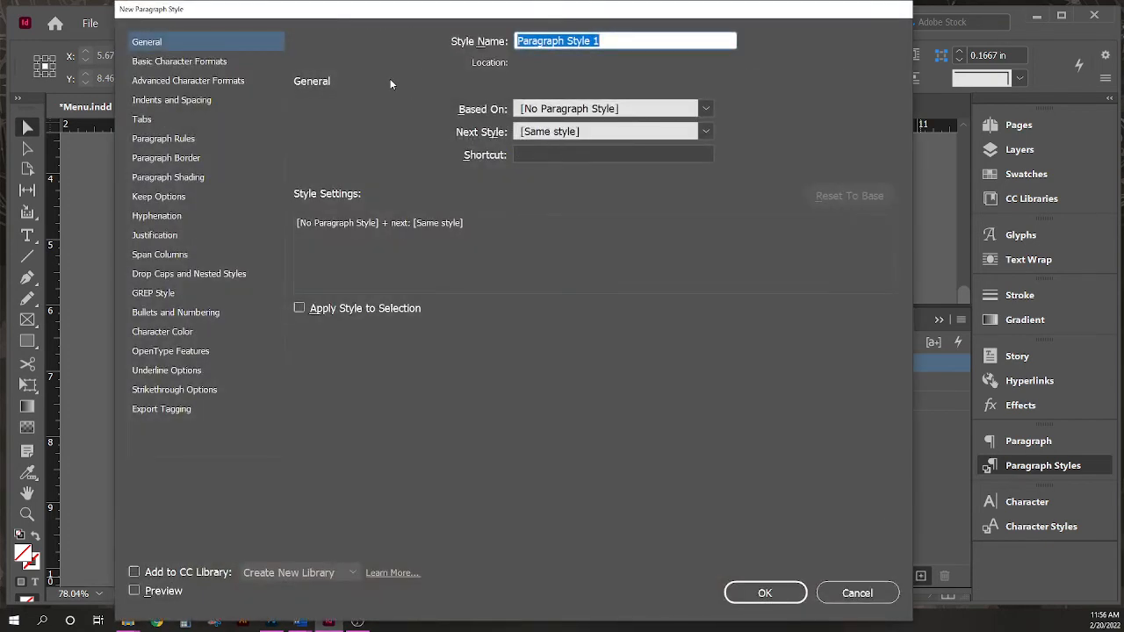
text(Item Ds)
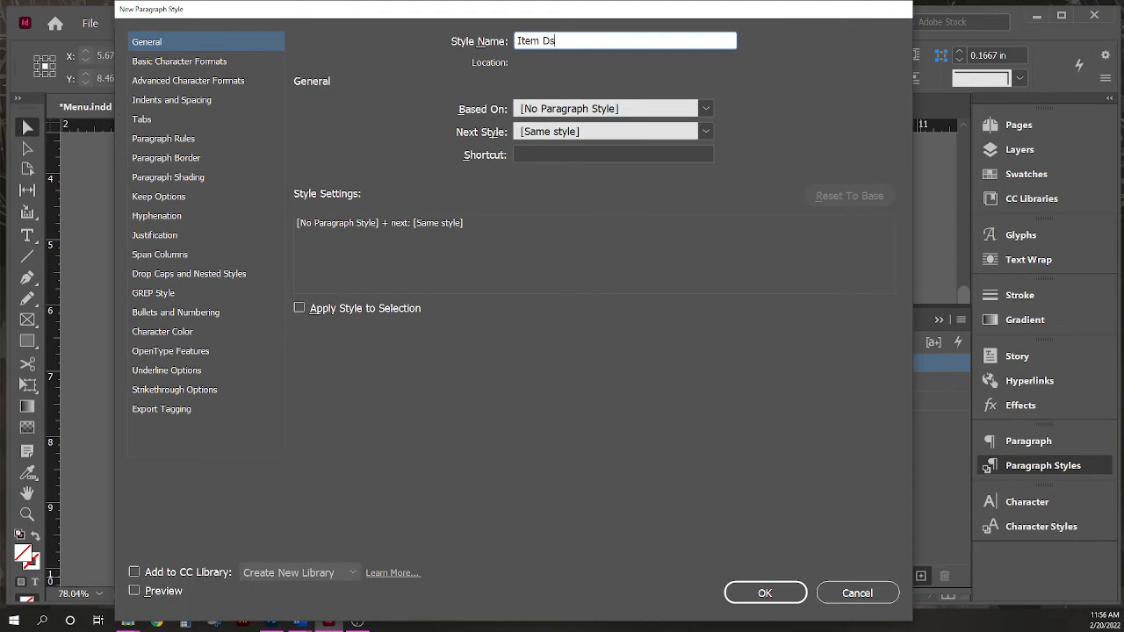
key(BackSpace)
text(escription)
- Set the Item Description style's font family to Arial and its font style to Narrow Italic
click(198, 63)
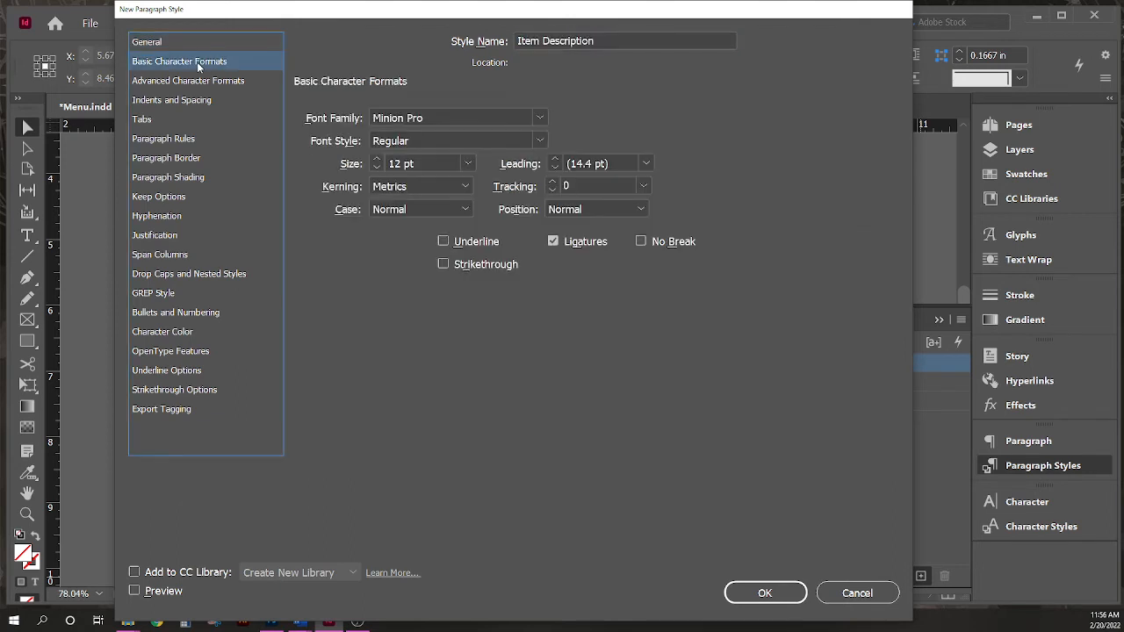
click(442, 117)
drag(442, 116, 372, 118)
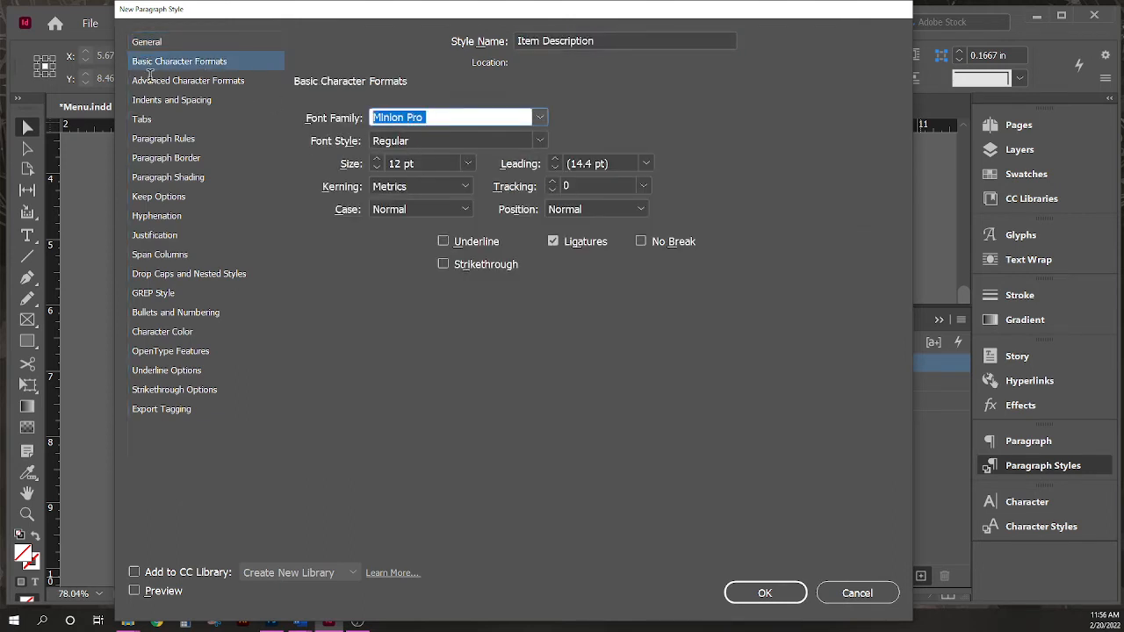
text(Arial)
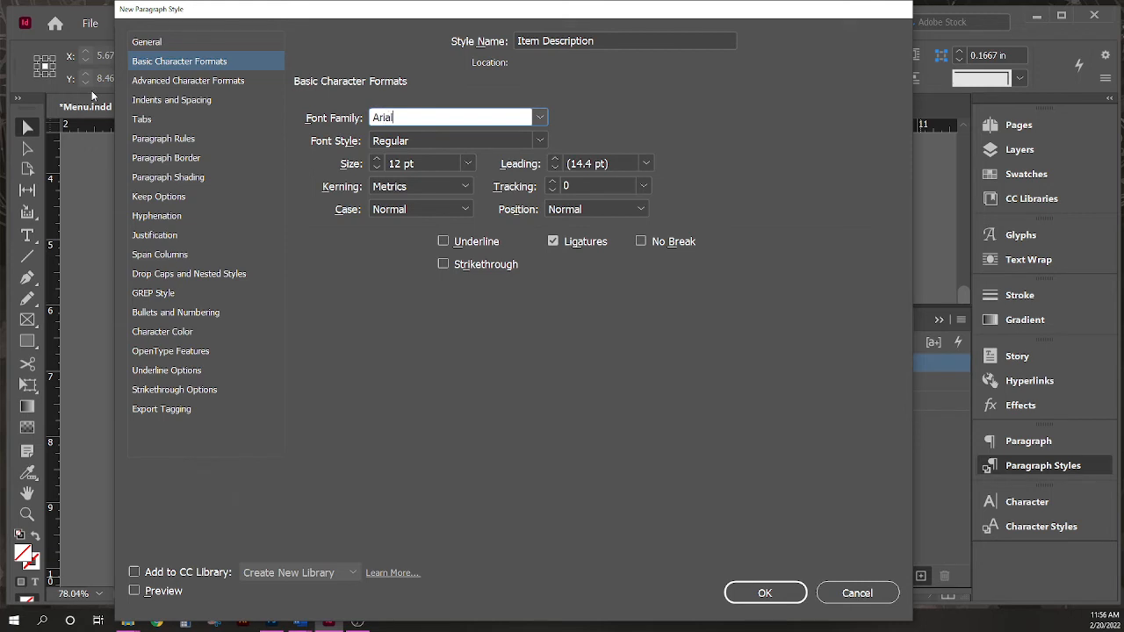
click(465, 138)
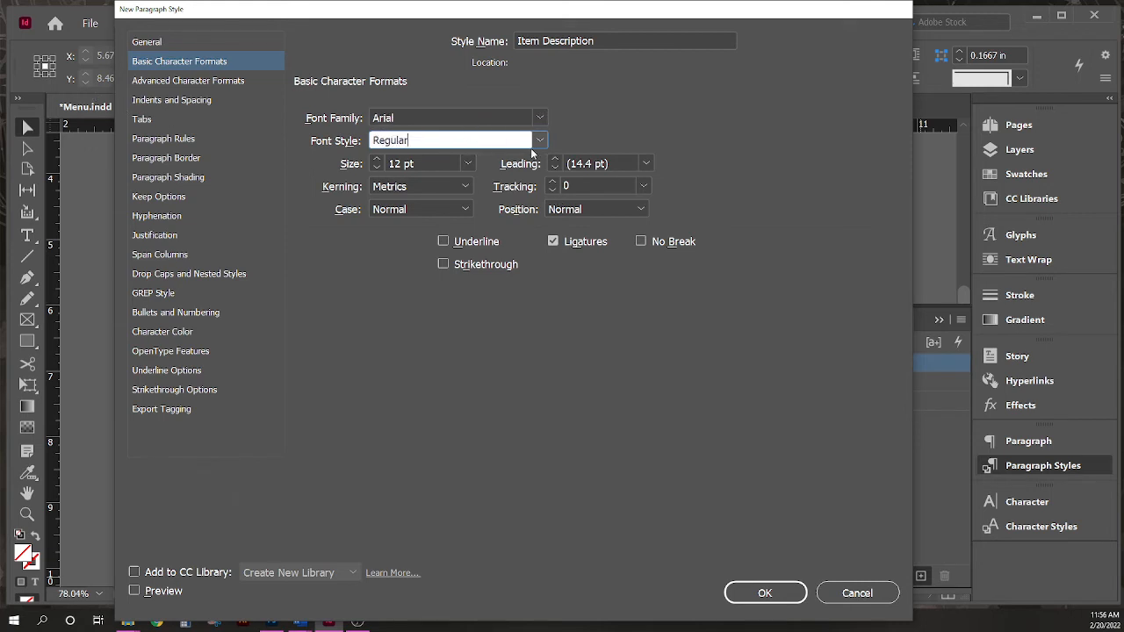
click(537, 142)
click(486, 177)
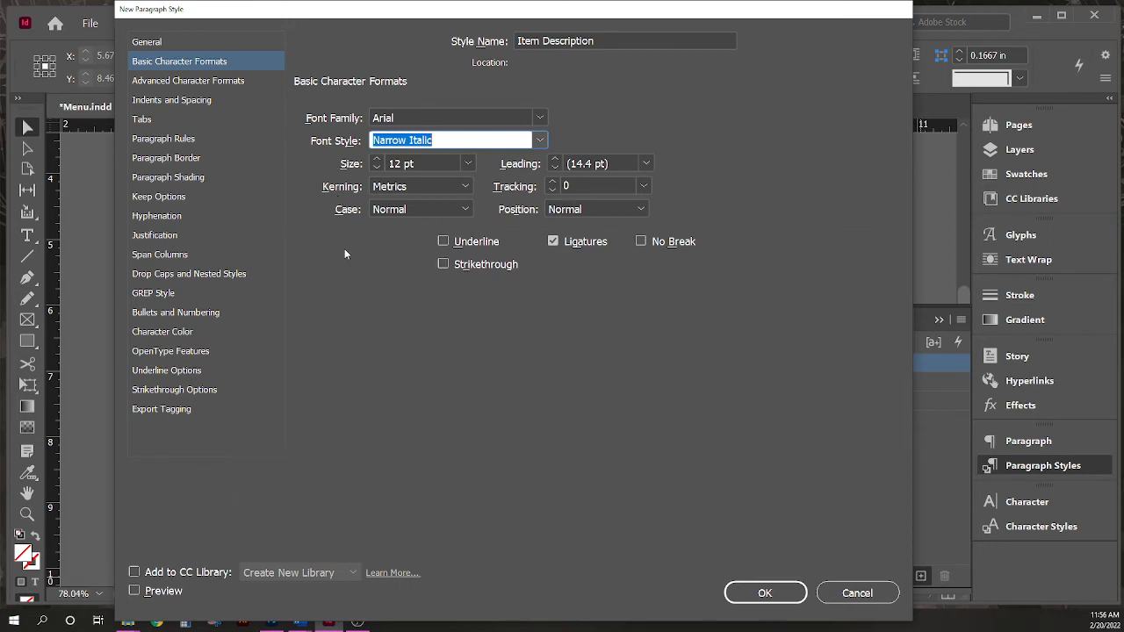
- Set the Item Description style's space after to 0.1875 in
click(204, 102)
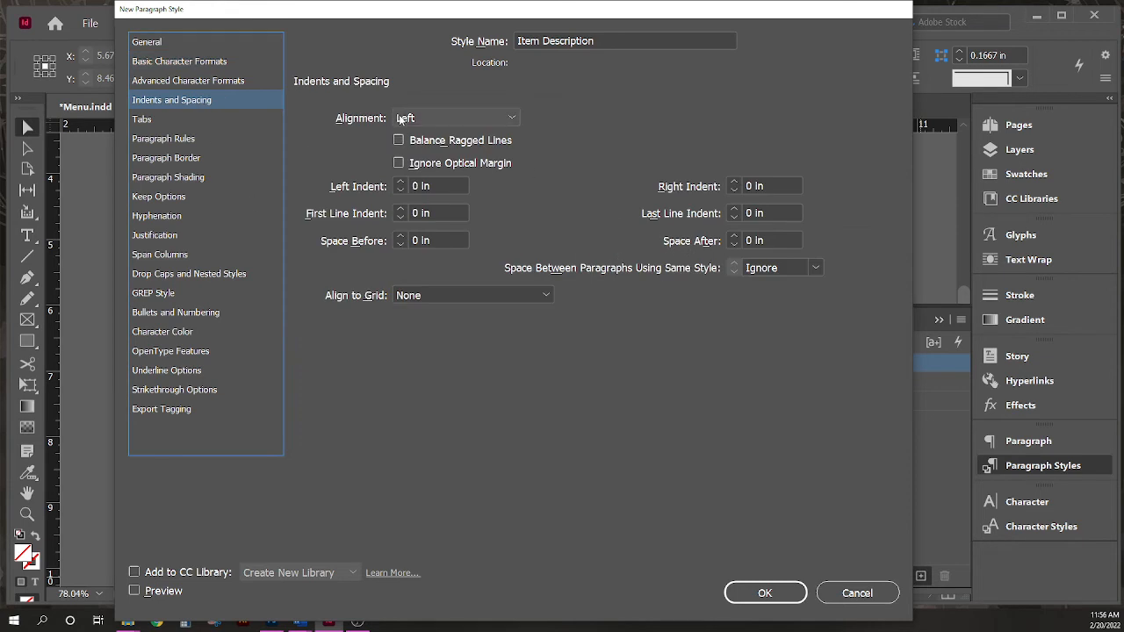
drag(752, 242, 681, 239)
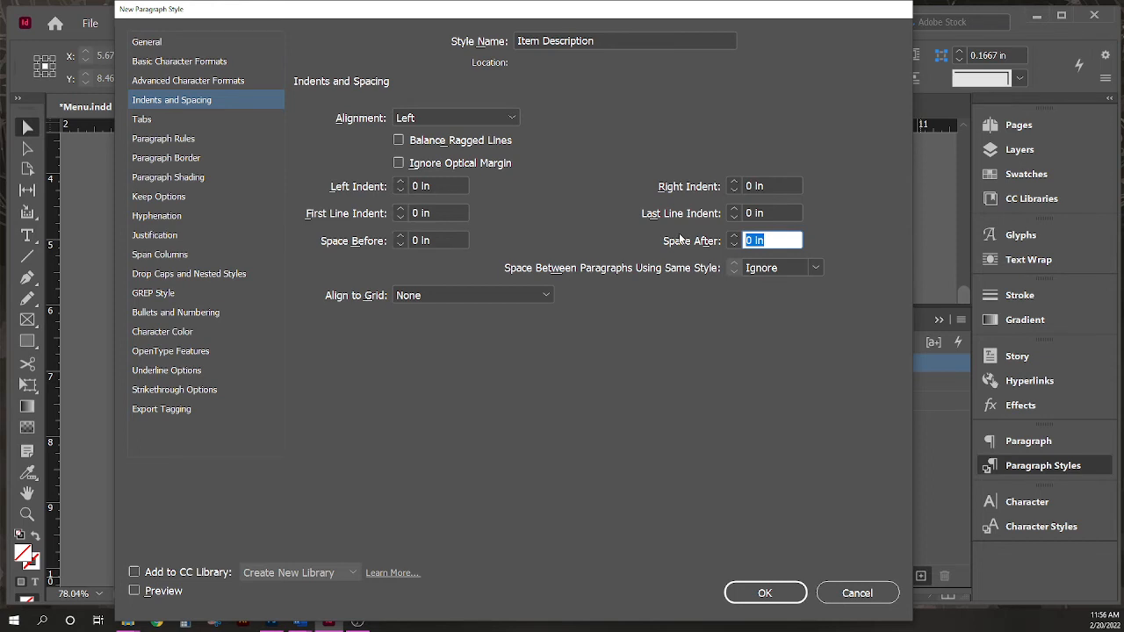
text(.1875)
- Turn on a paragraph rule below for the Item Description style with a 2 pt weight and the Dotted type
click(174, 141)
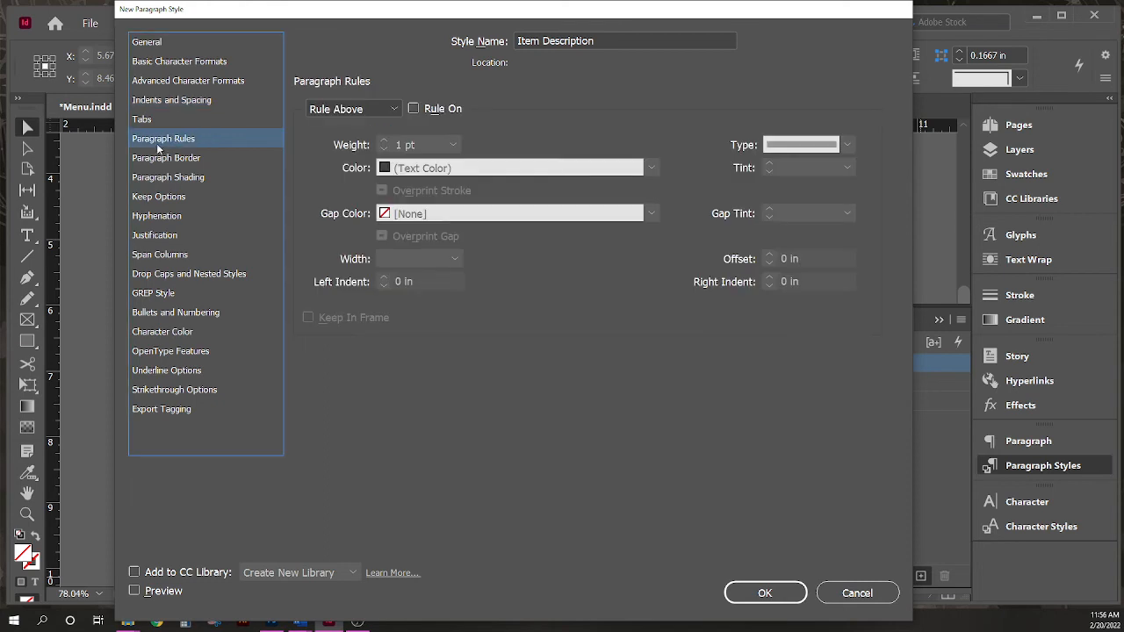
click(390, 110)
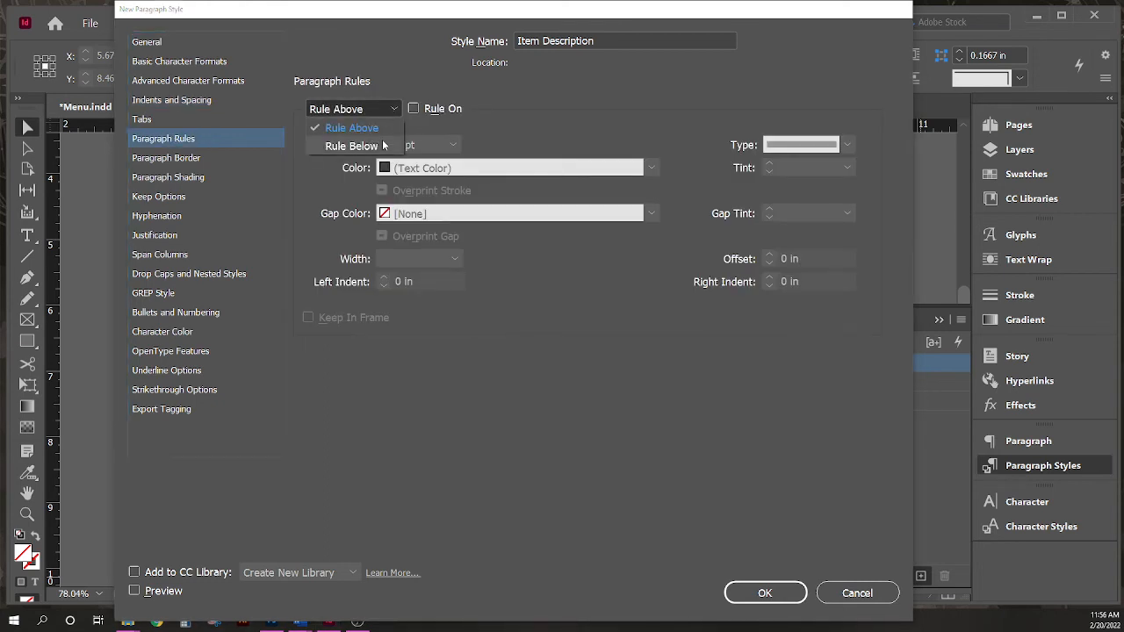
click(351, 145)
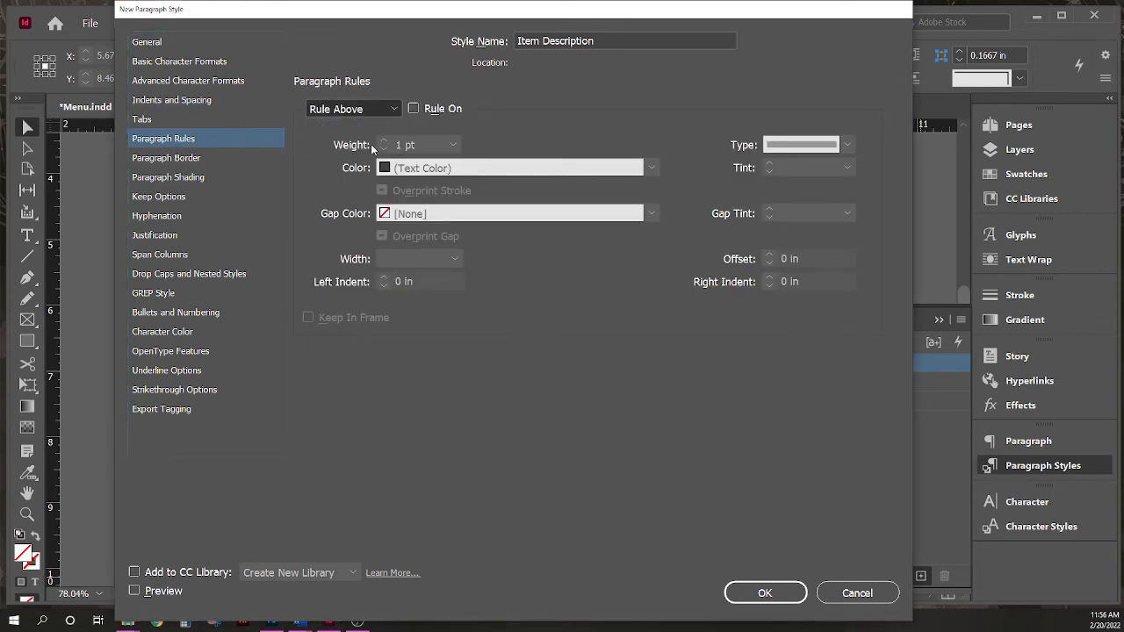
click(413, 109)
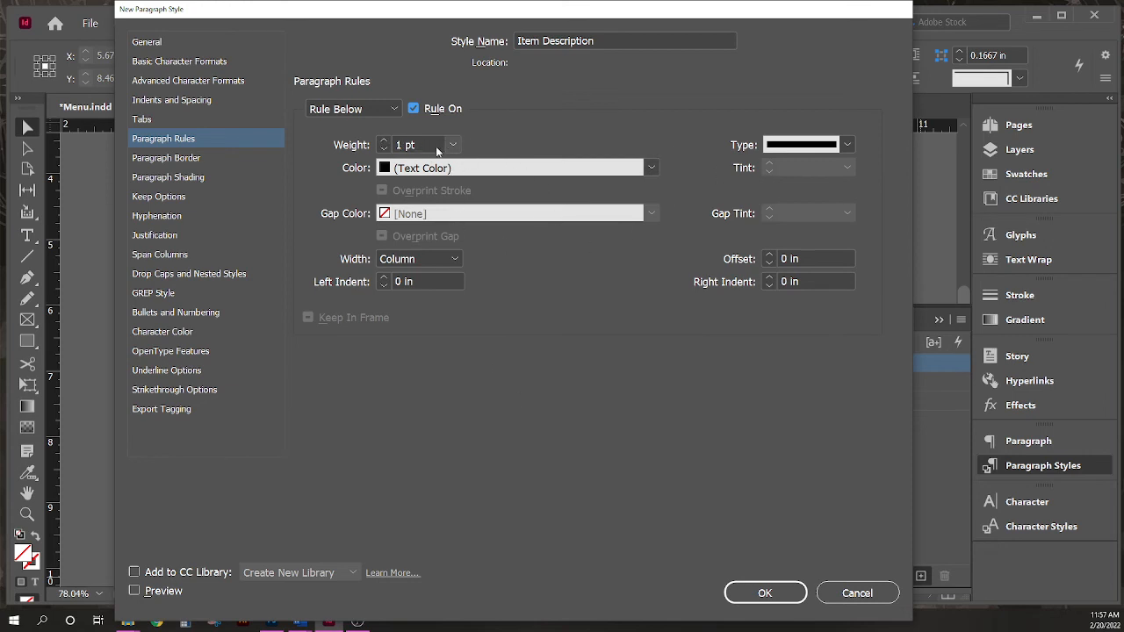
click(384, 141)
click(841, 146)
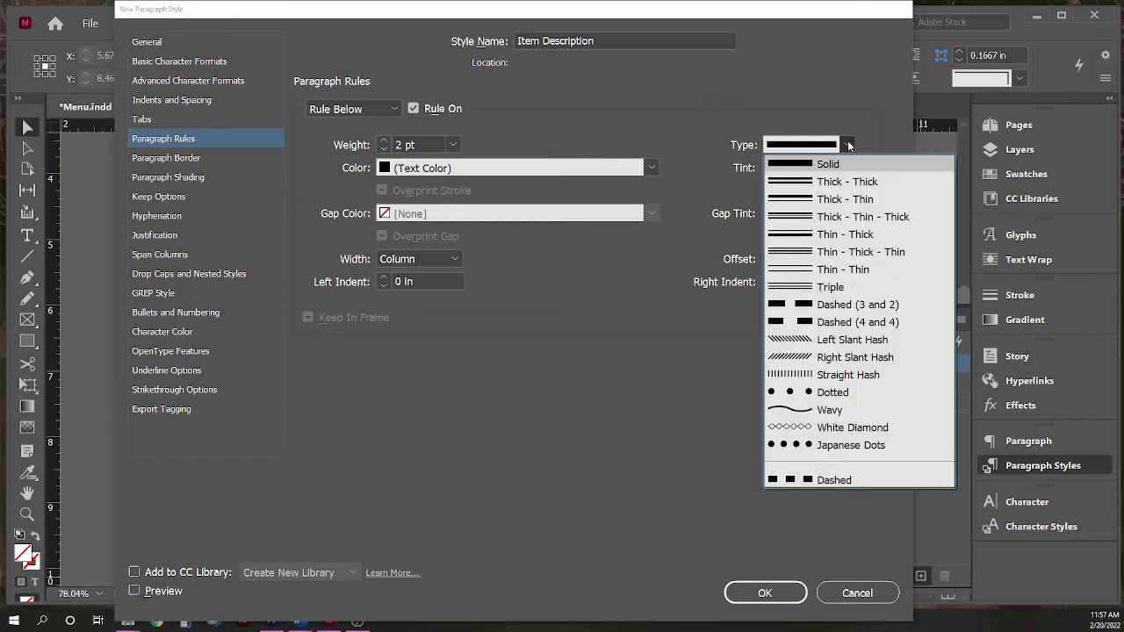
click(817, 392)
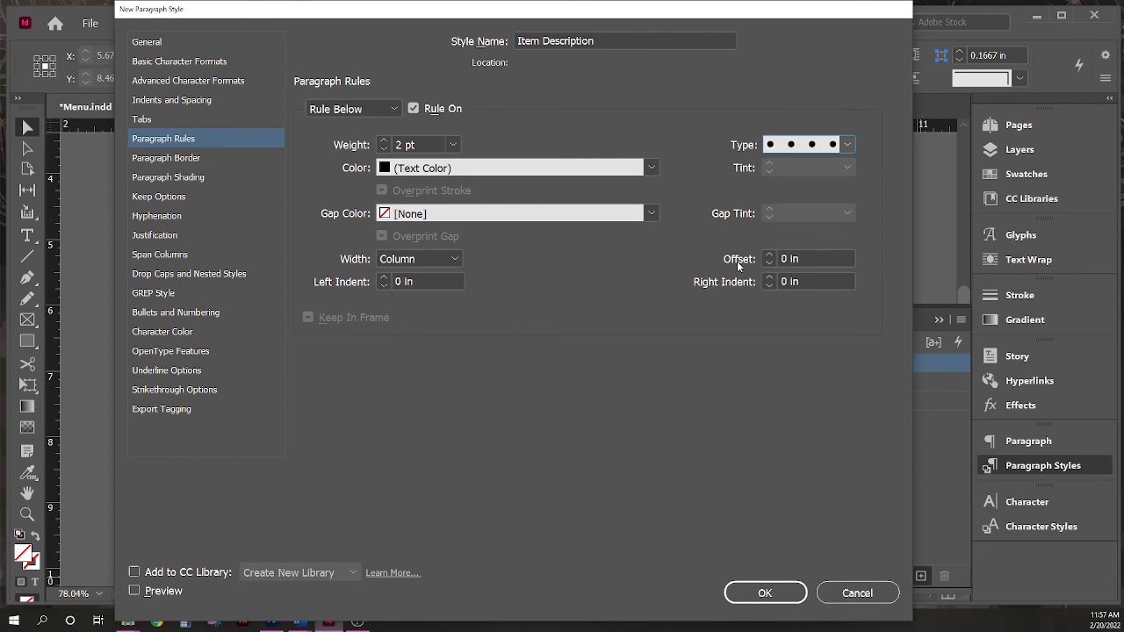
- Set the offset of the rule below to 0.125 in and save the Item Description style
click(825, 265)
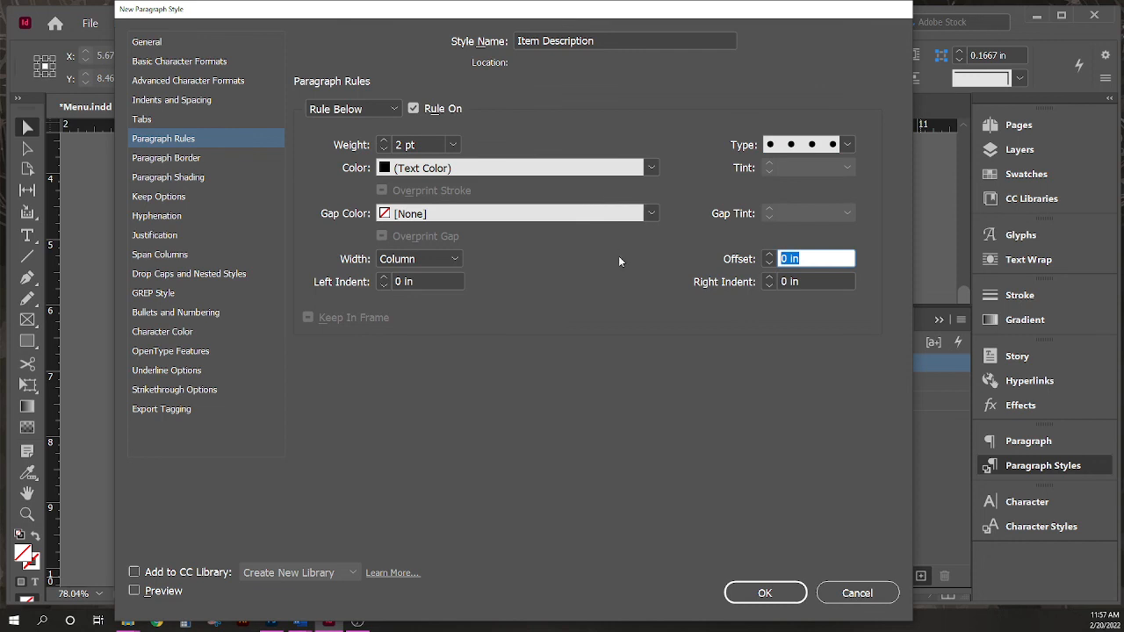
text(.125)
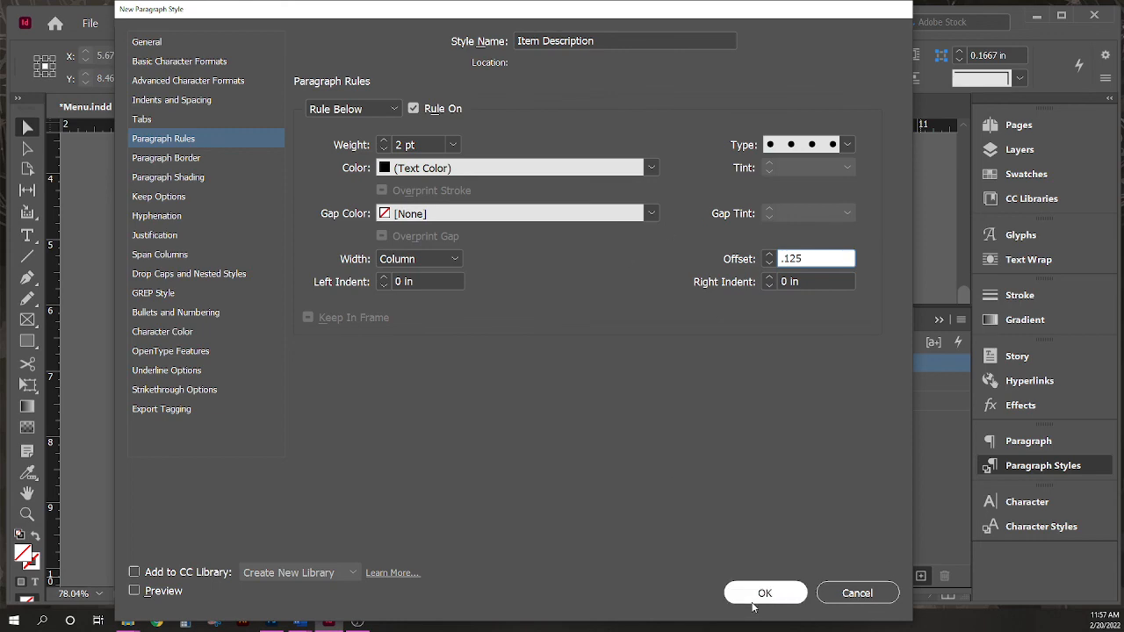
click(777, 594)
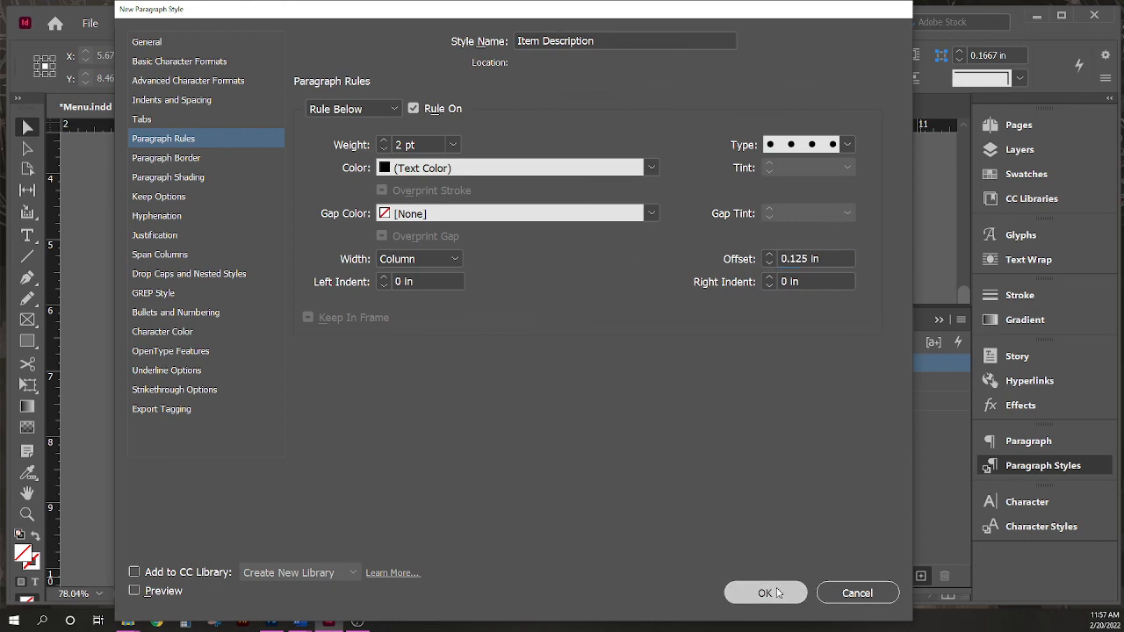